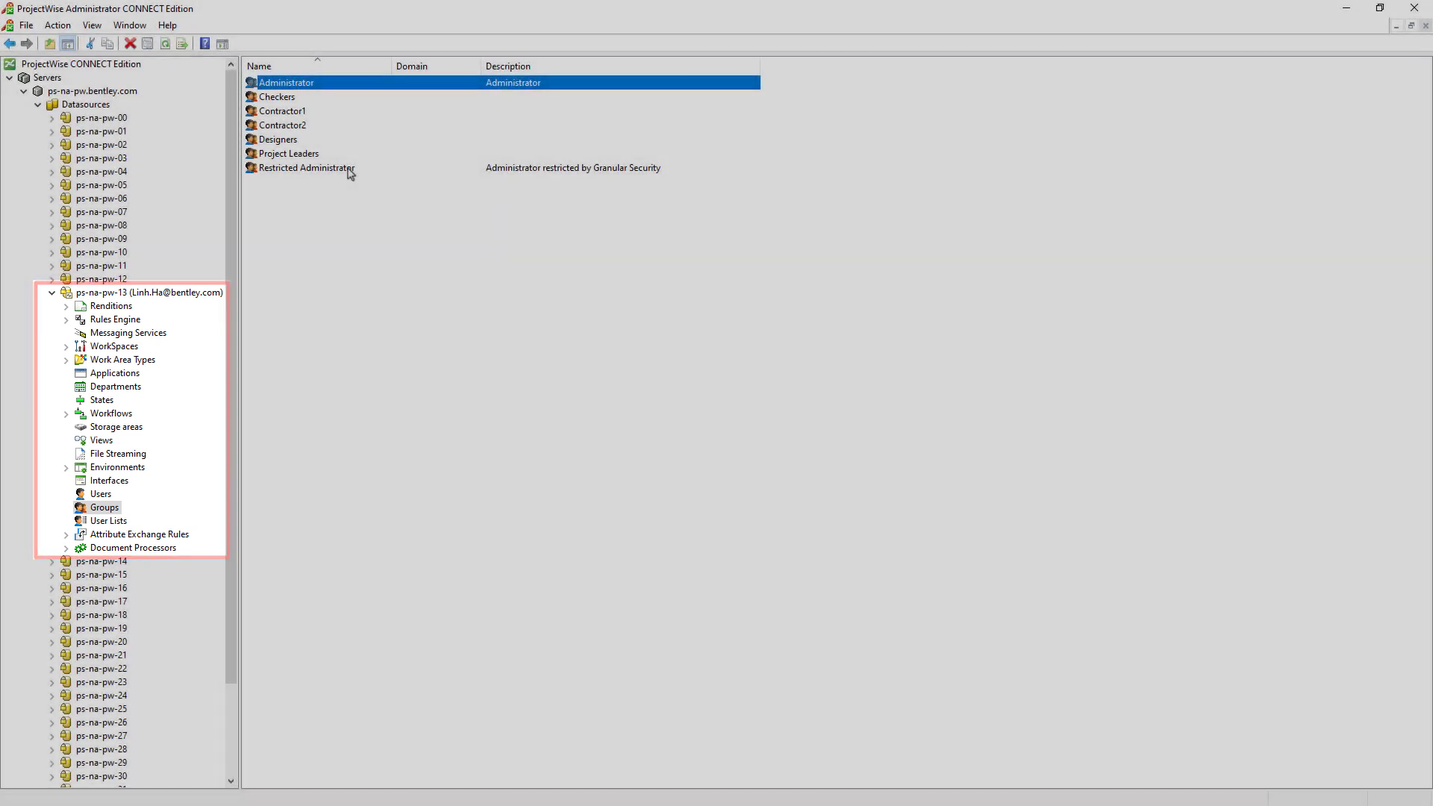
- Add the Project Manager user to the Restricted Administrator group in the ps-na-pw-13 datasource
left_click(348, 170)
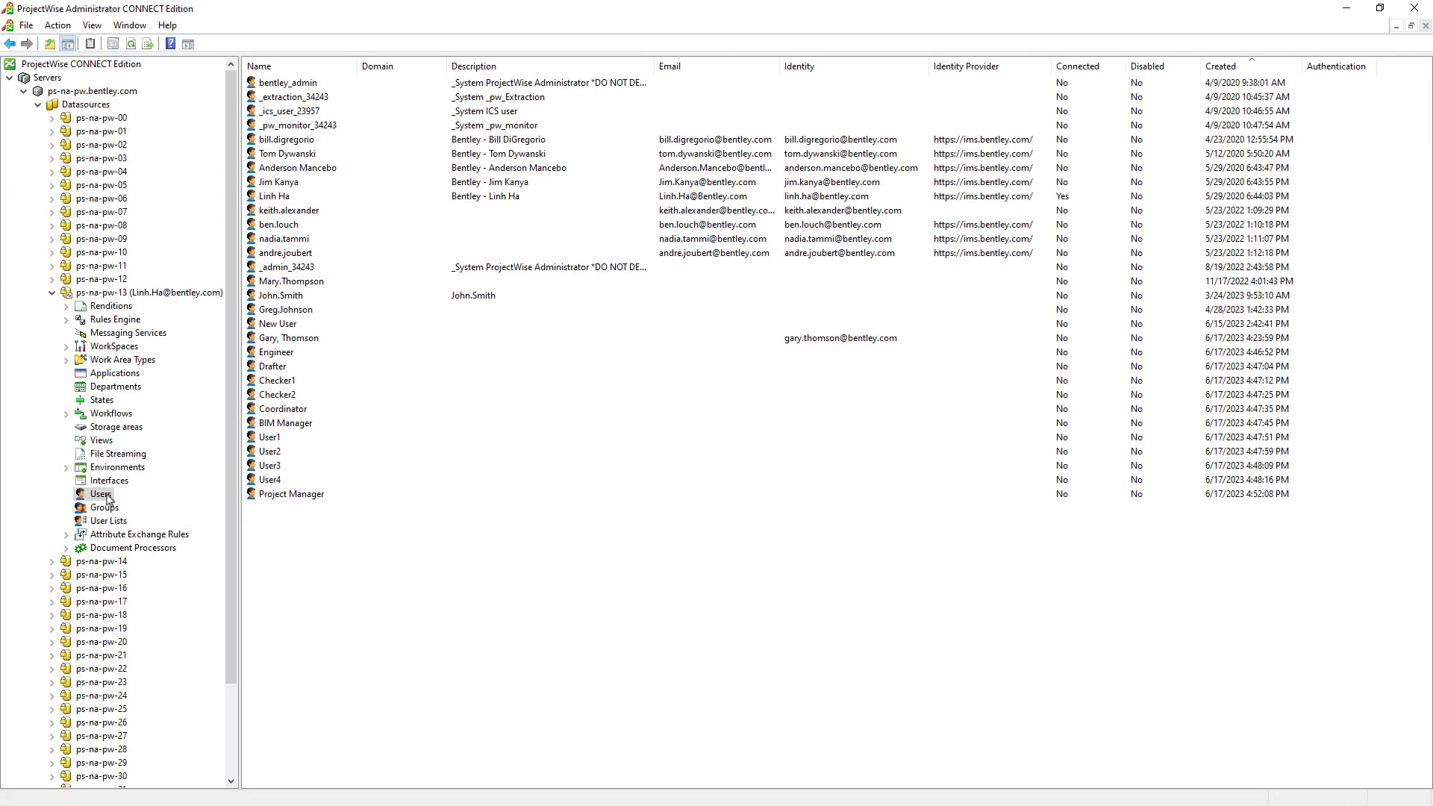
double_click(299, 494)
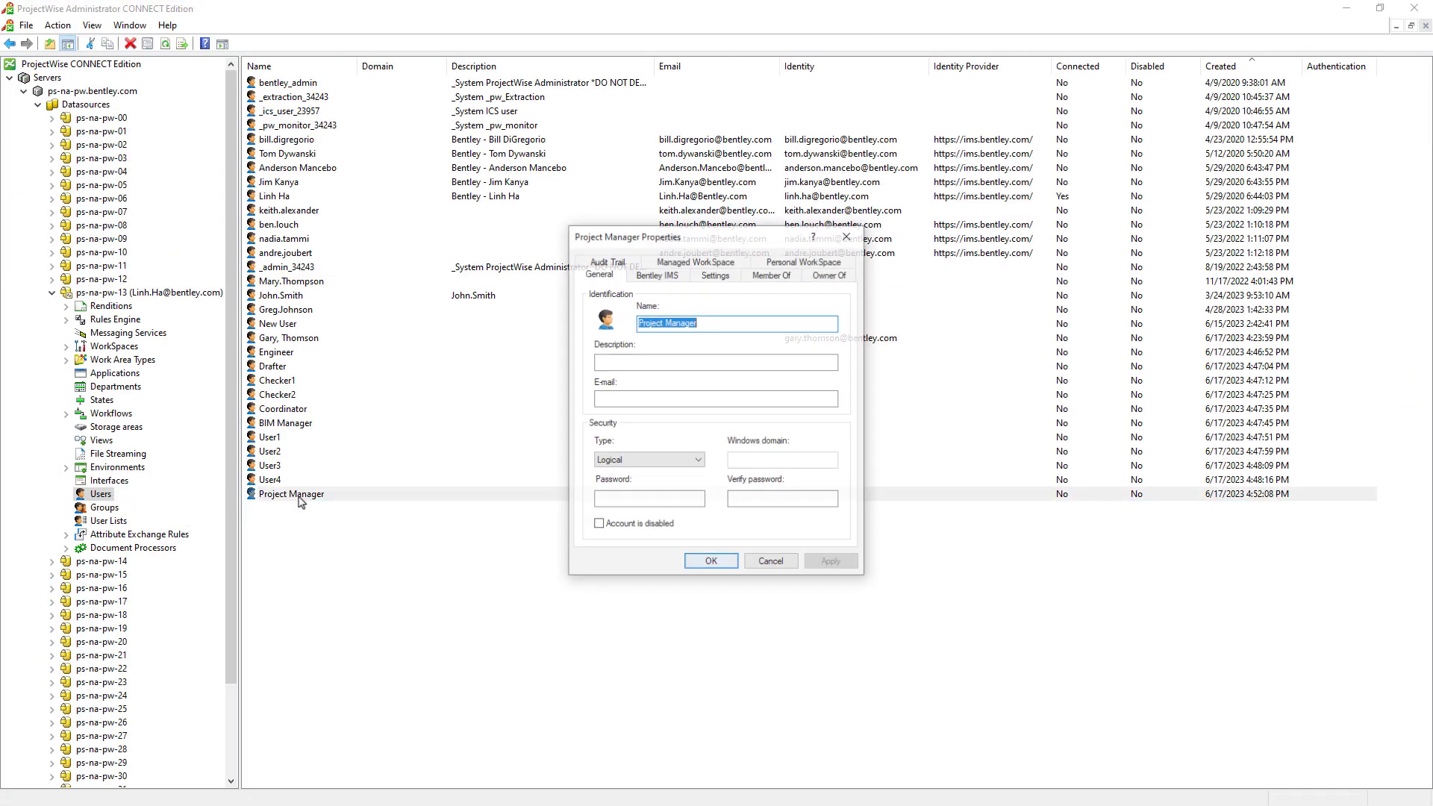
left_click(790, 276)
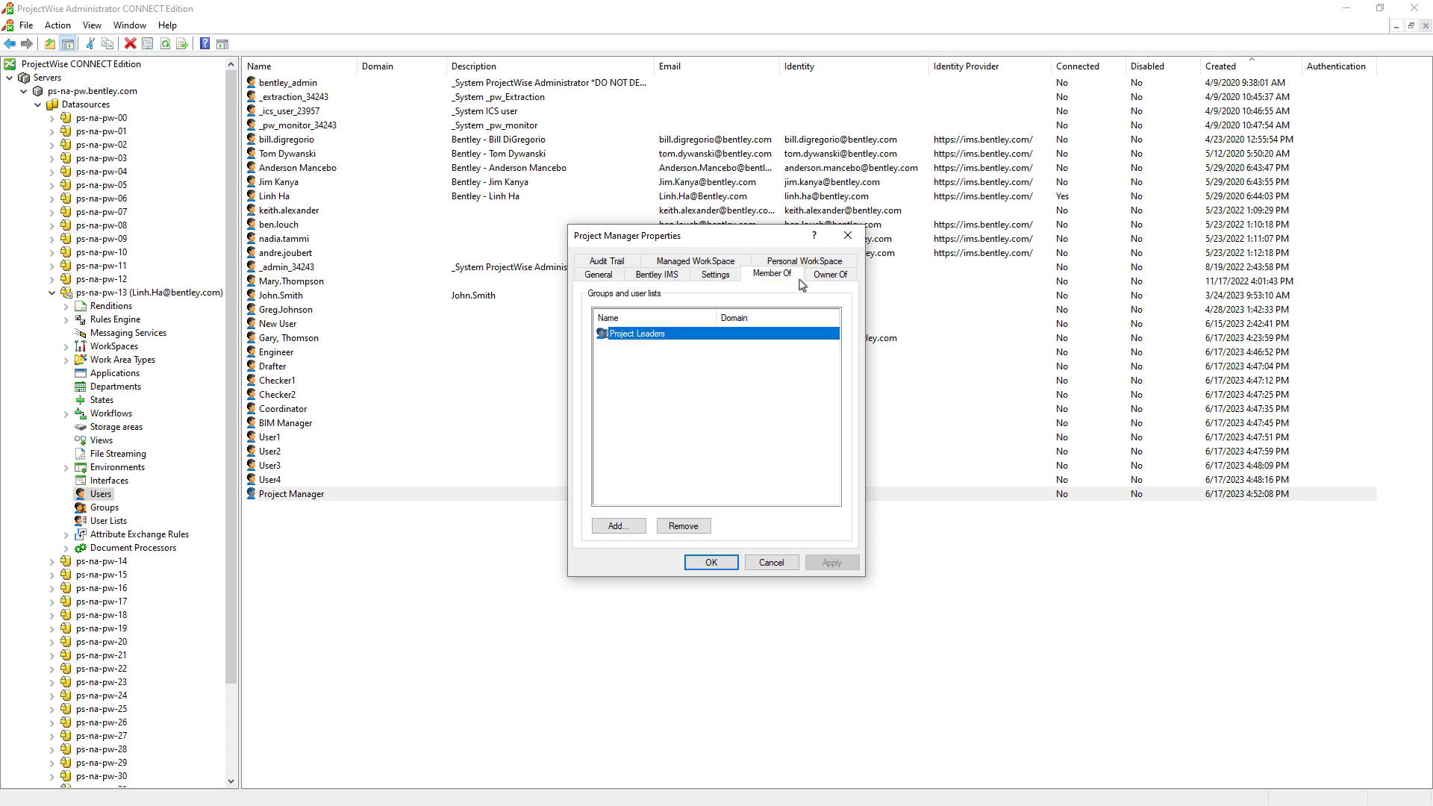
left_click(616, 526)
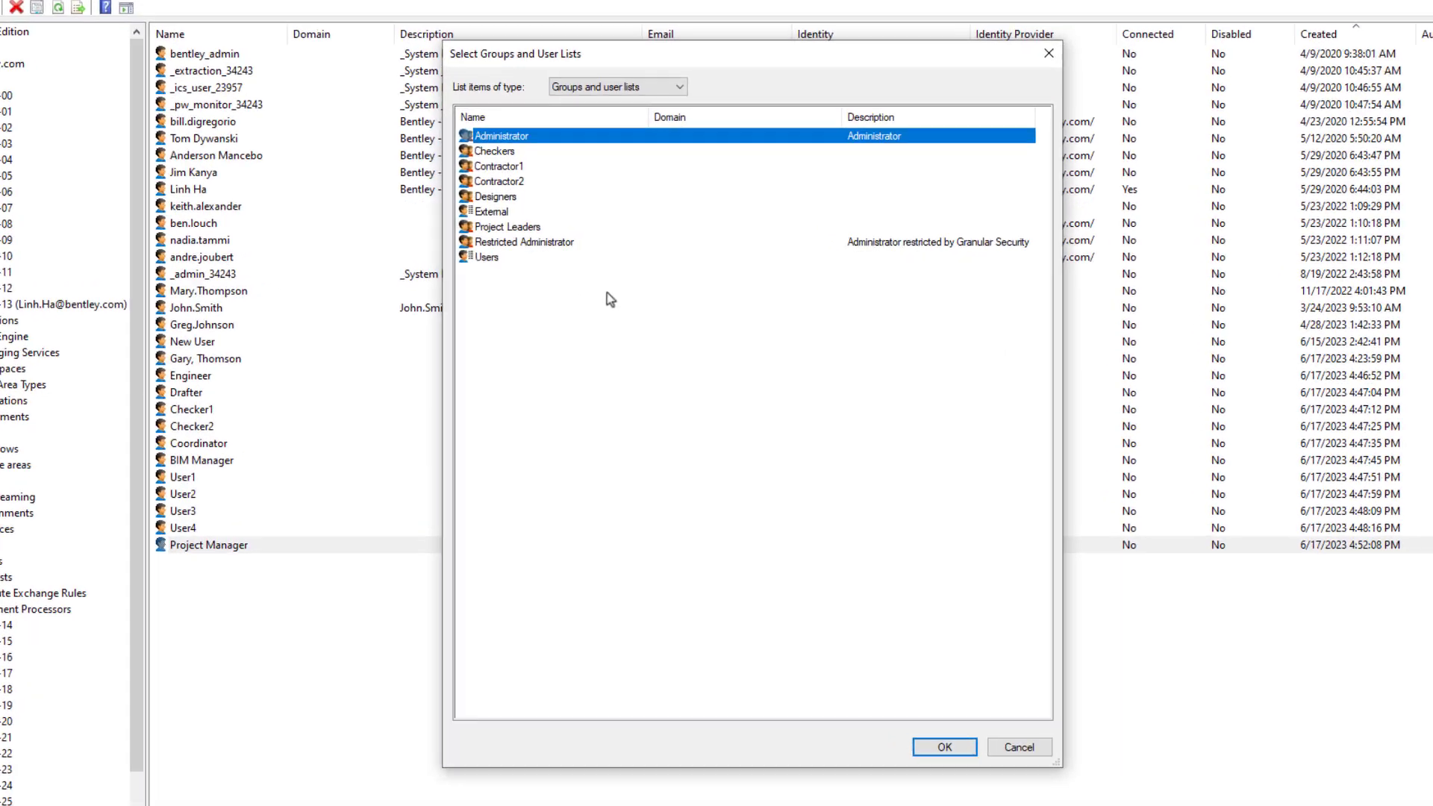
left_click(583, 241)
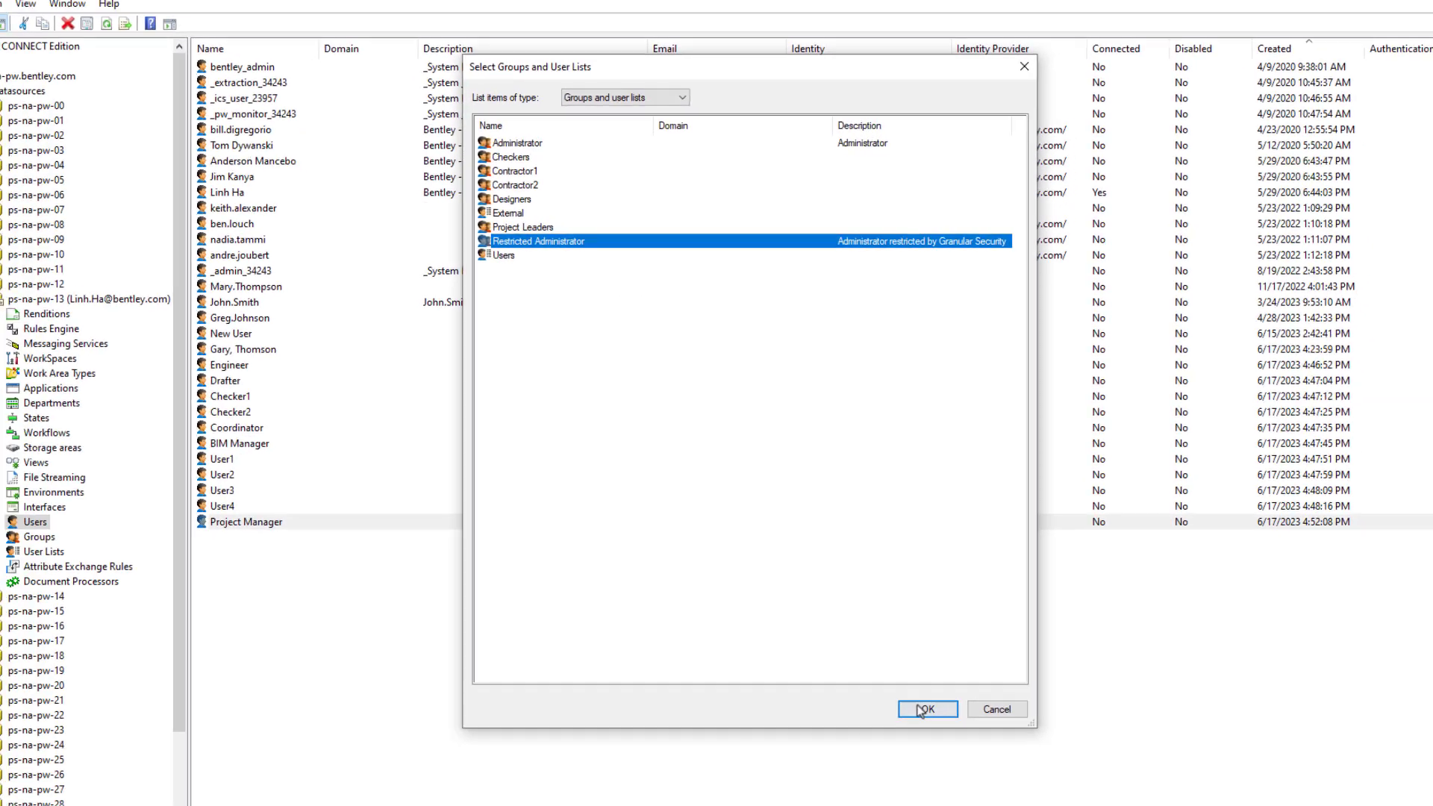
left_click(955, 771)
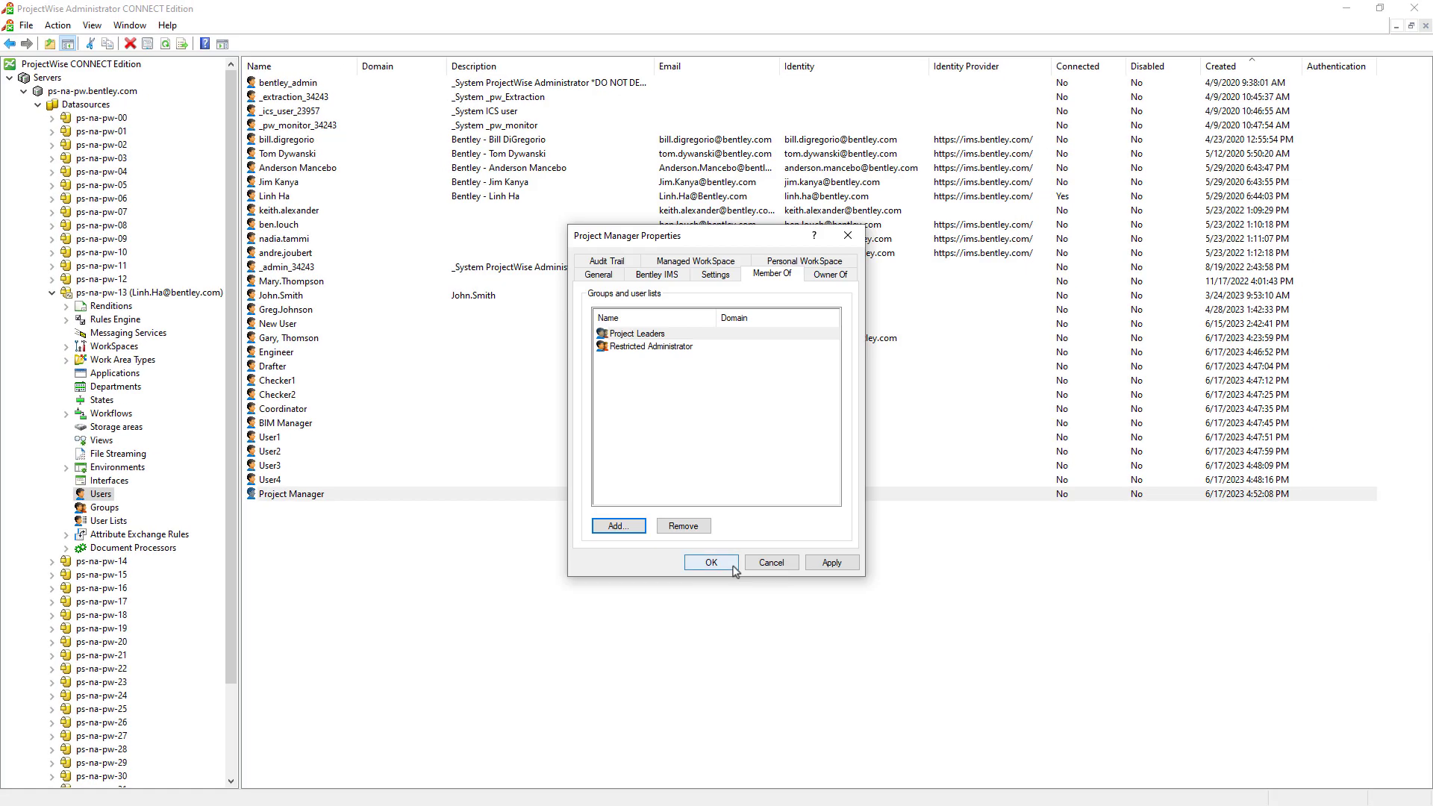
left_click(711, 563)
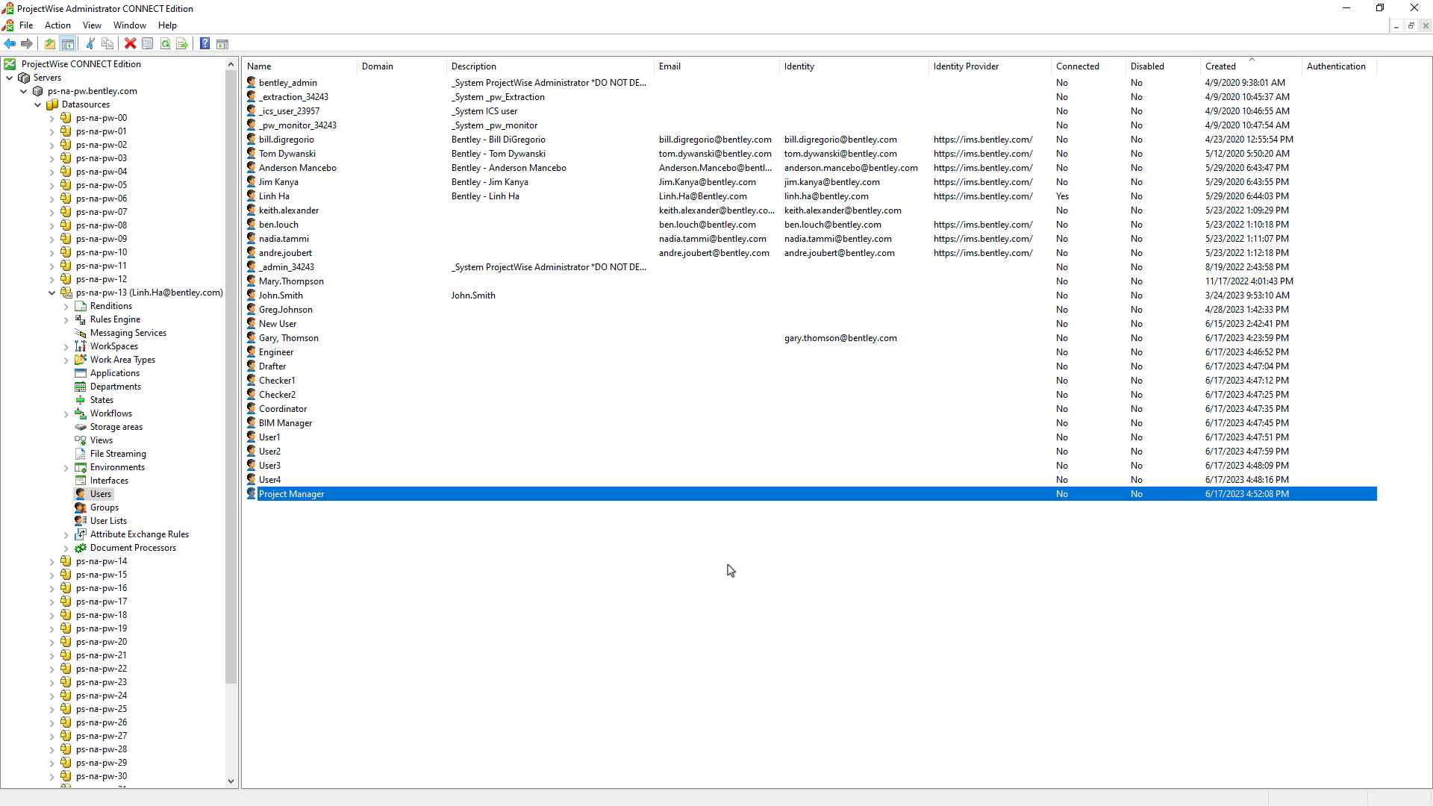
- Add the Restricted Administrator group to the granular security of the Users node with the Change settings permission
left_click(101, 494)
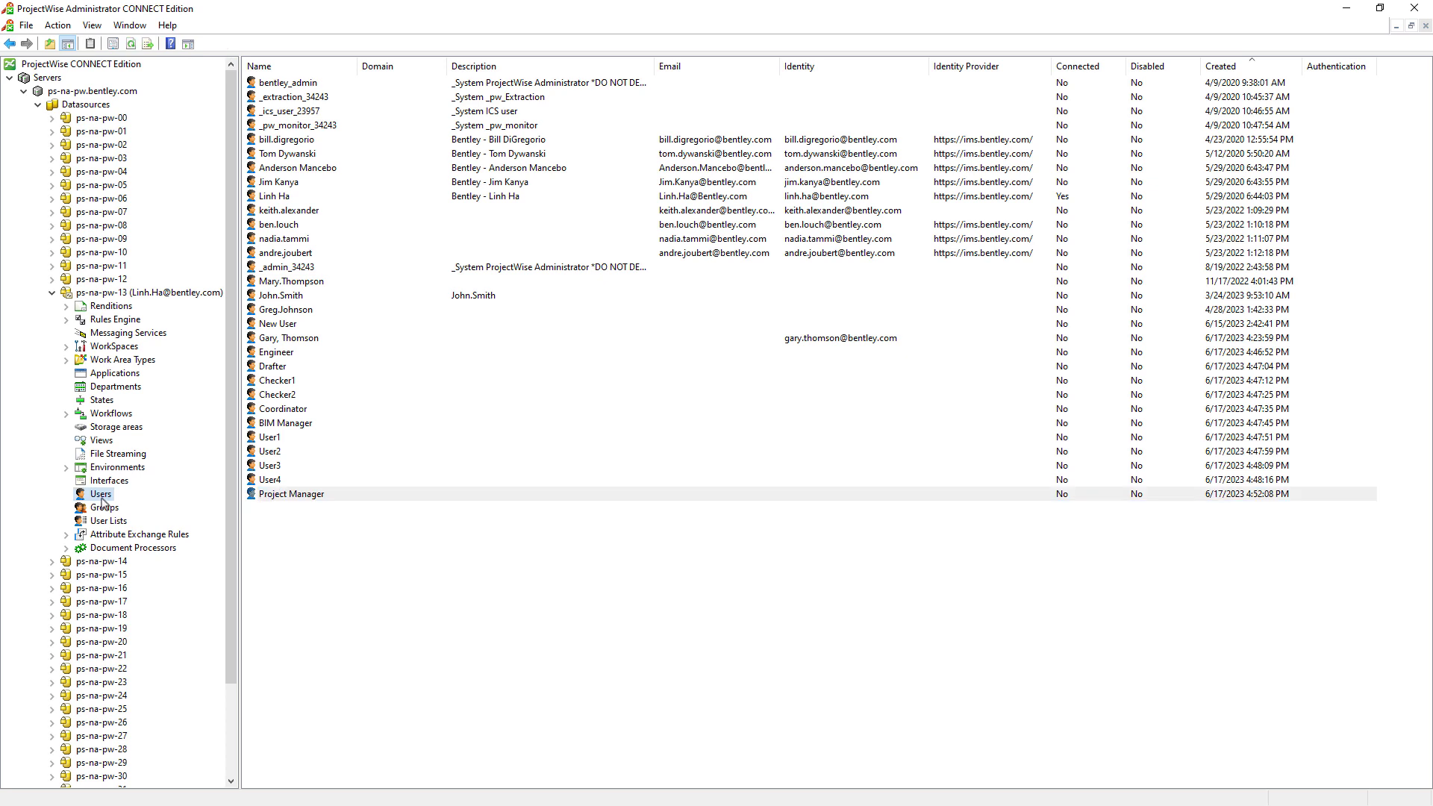
right_click(101, 496)
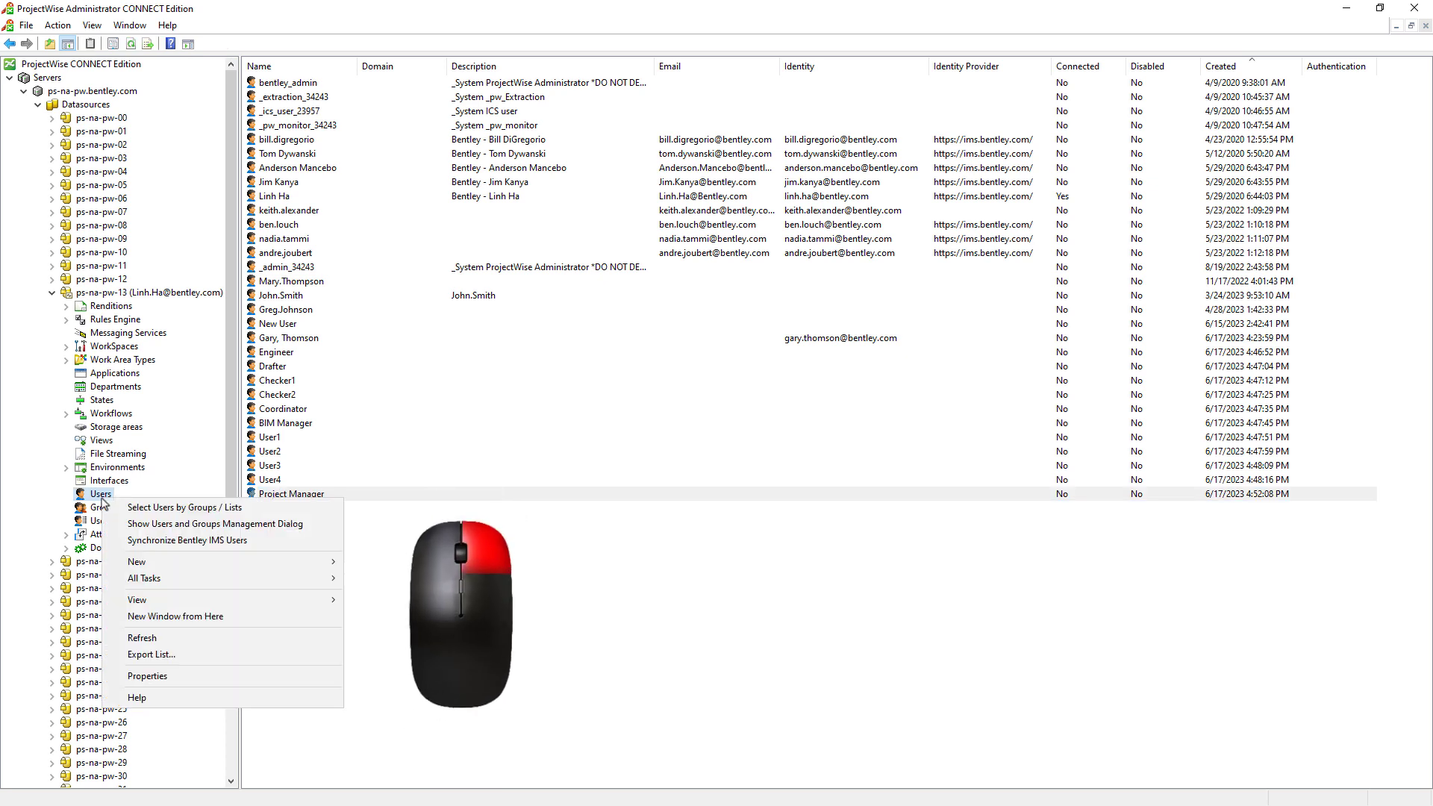
left_click(147, 675)
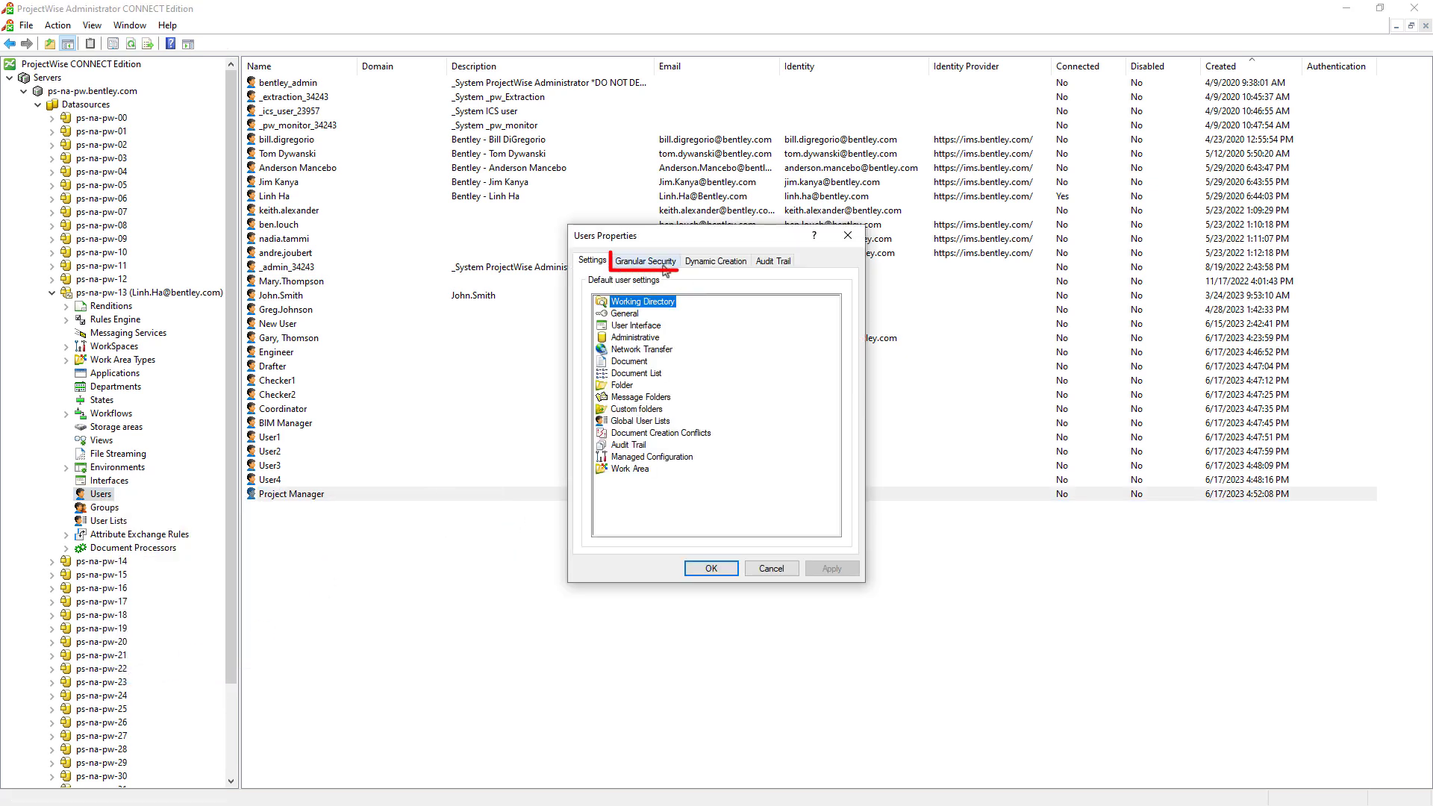
left_click(661, 265)
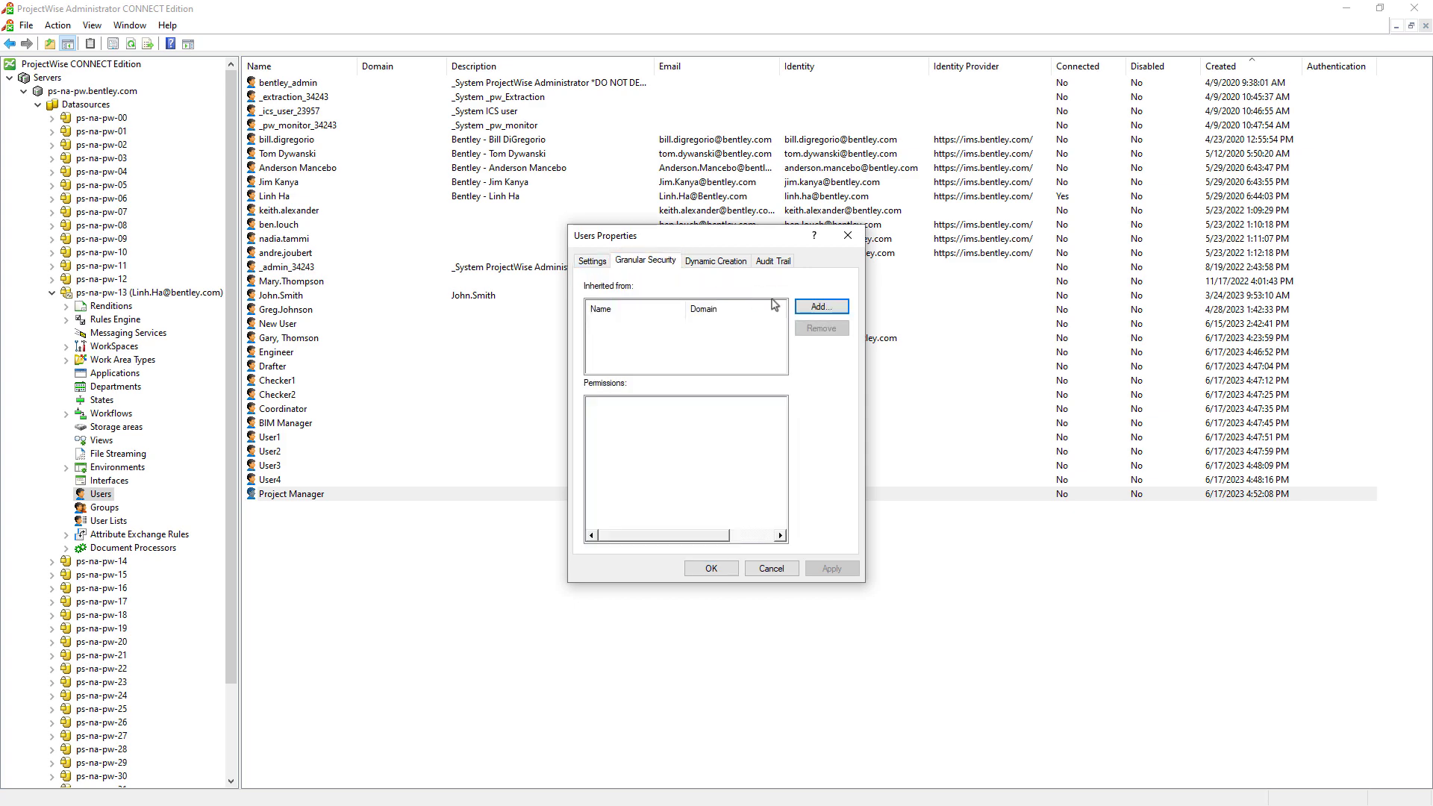
left_click(821, 307)
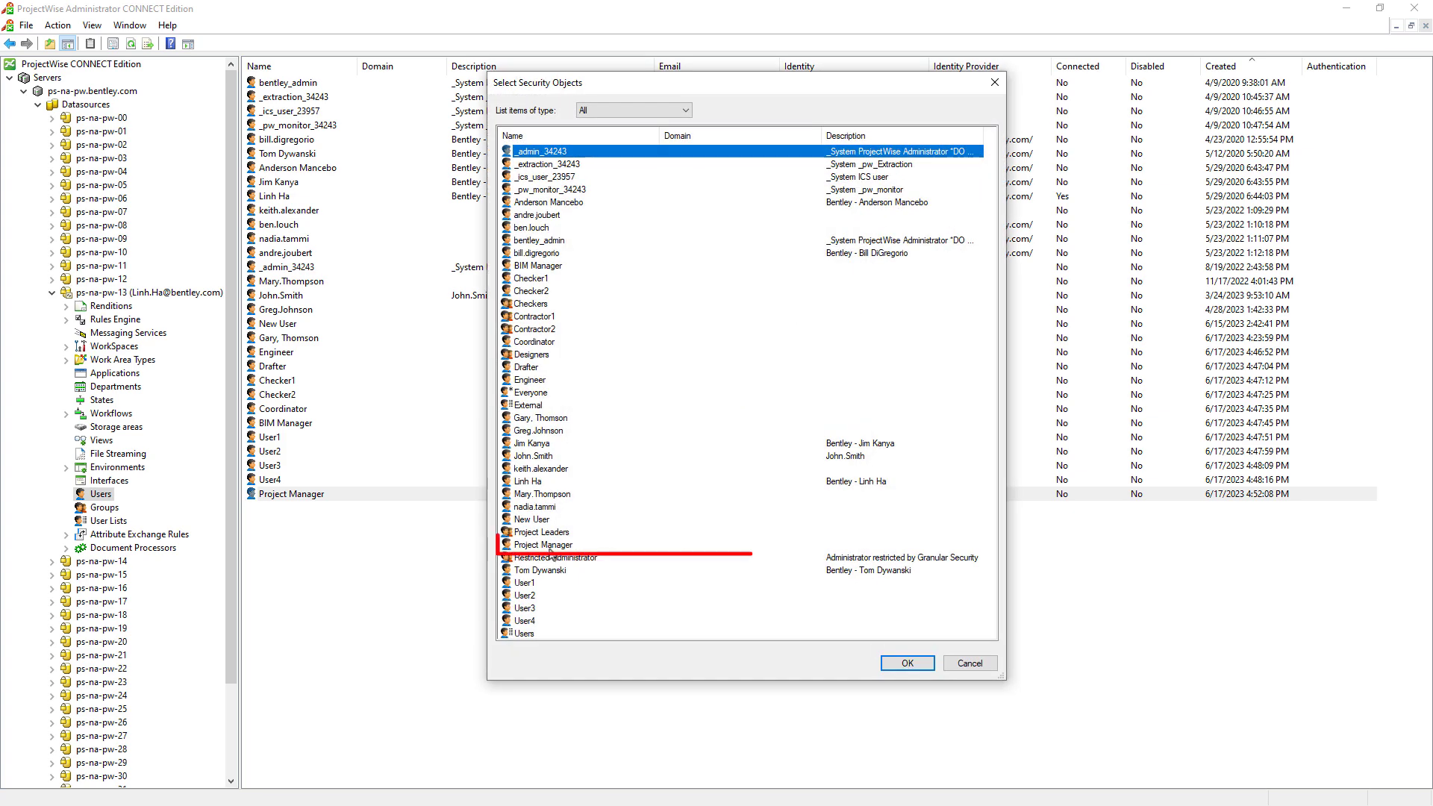
left_click(552, 557)
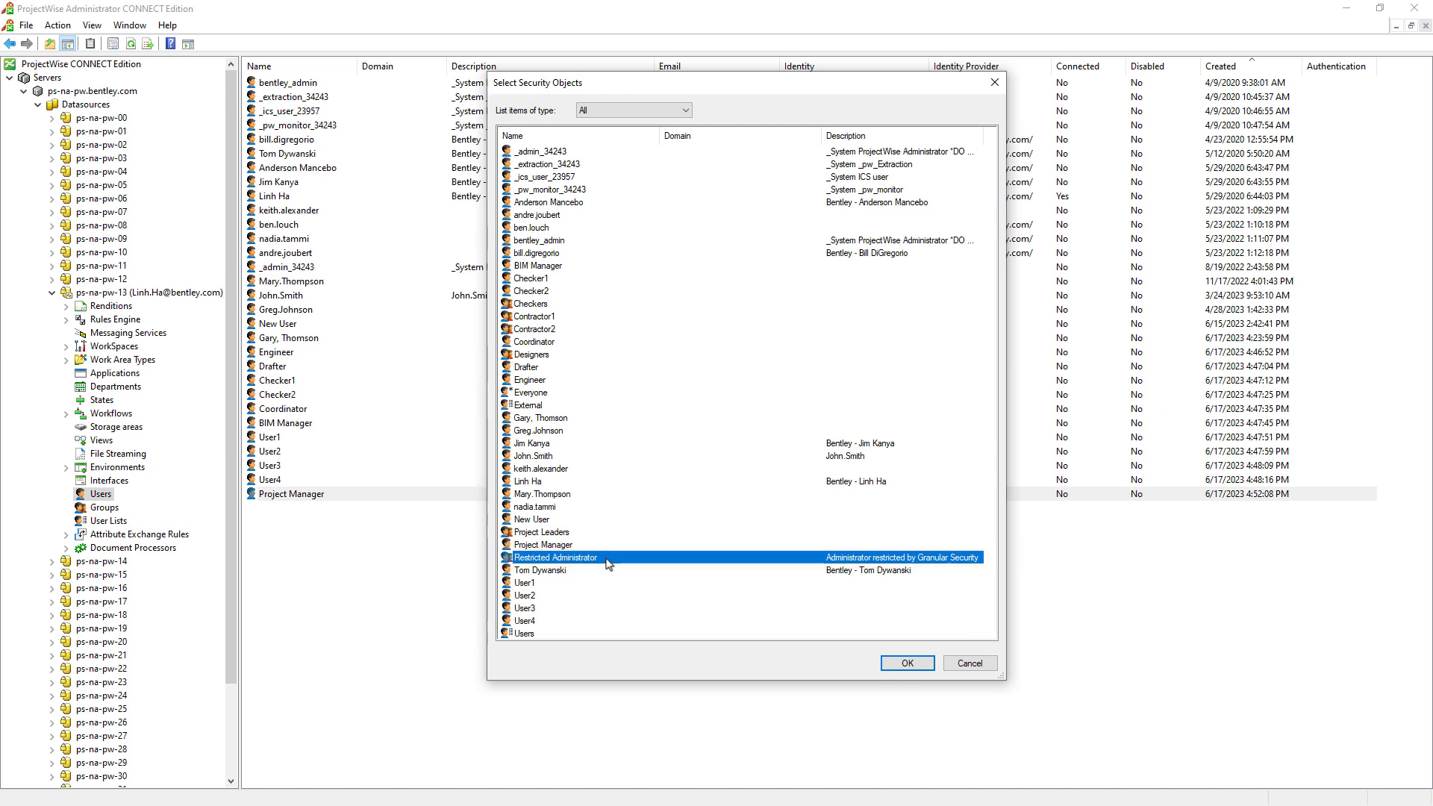
left_click(907, 663)
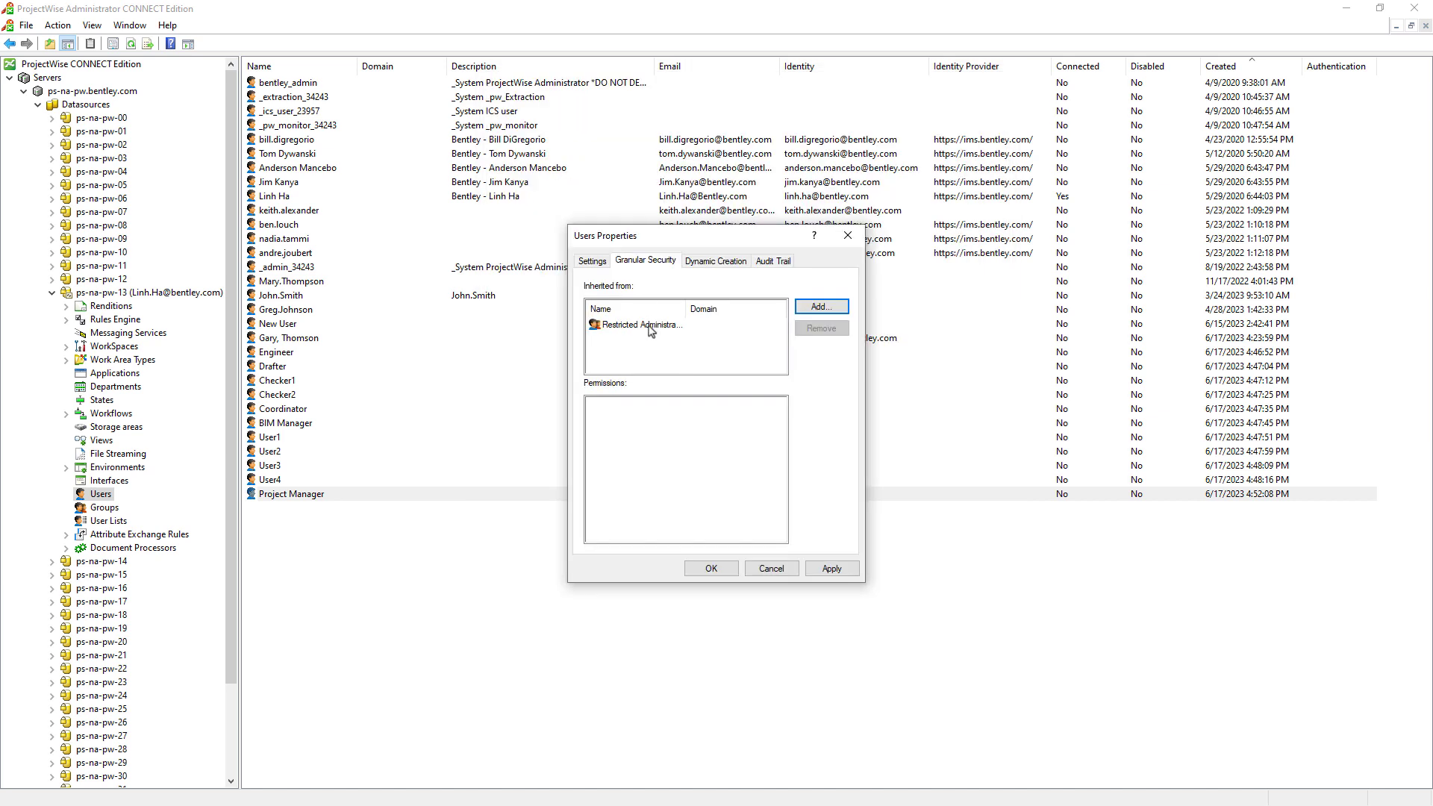
left_click(641, 325)
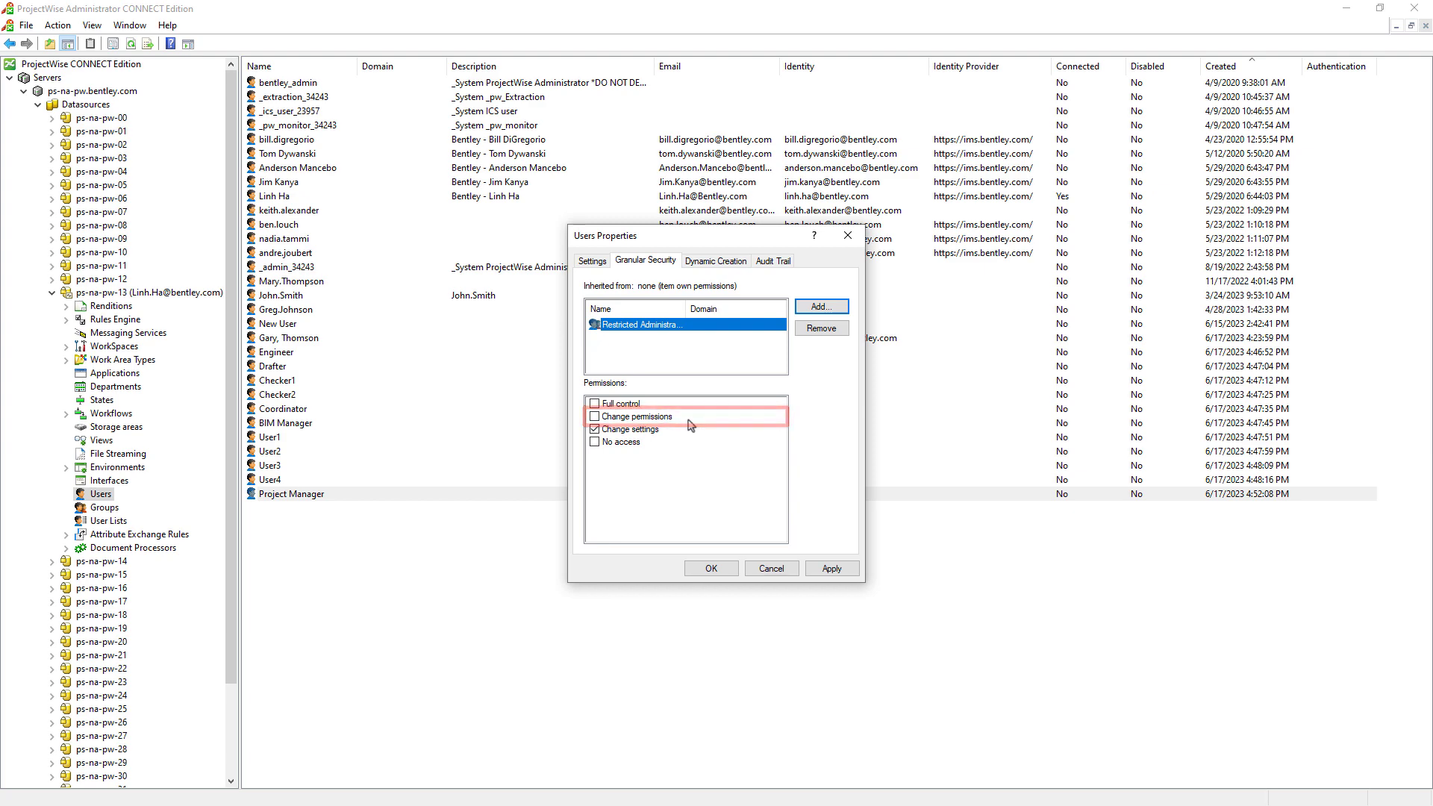
left_click(711, 568)
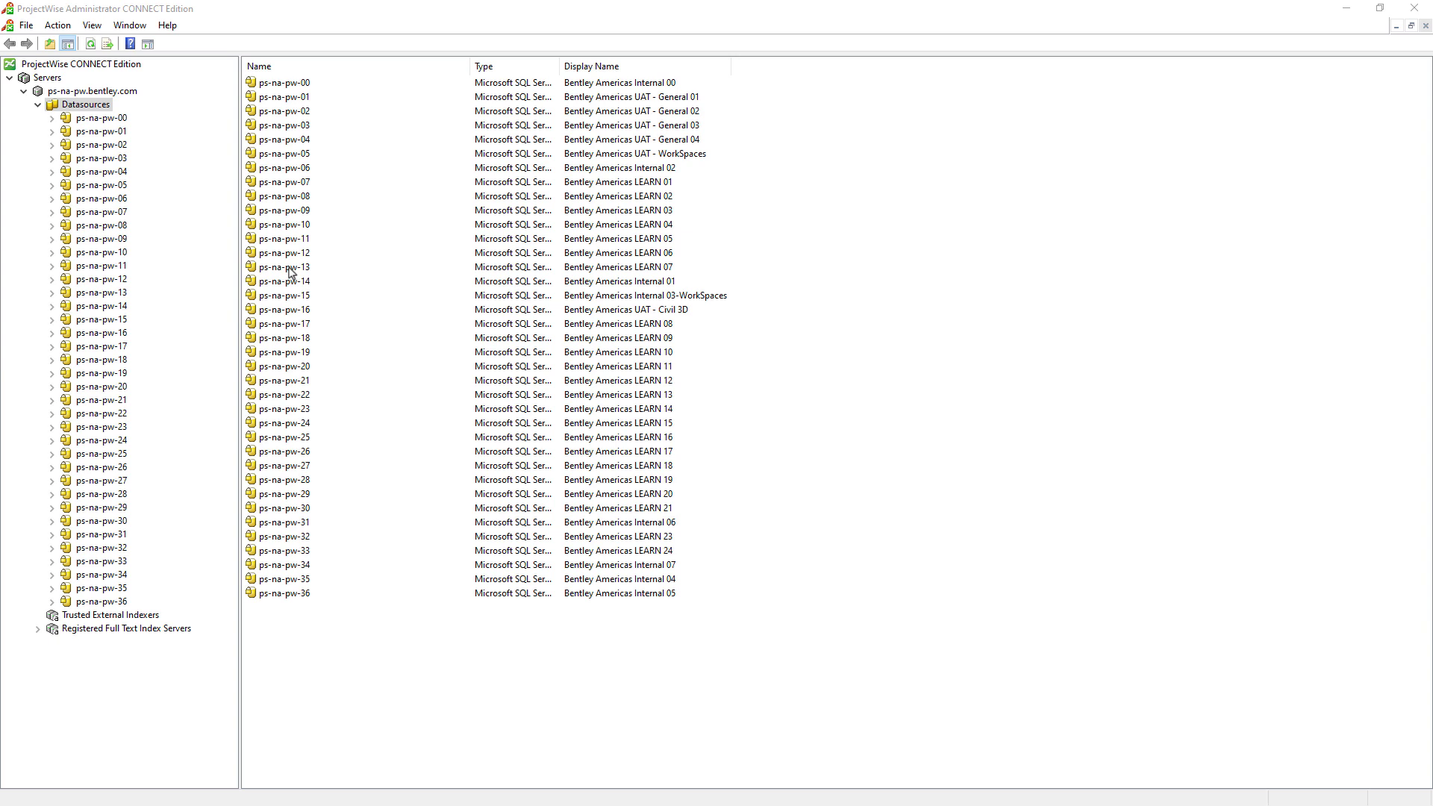
- Log in to the ps-na-pw-13 datasource as Project Manager with ProjectWise authentication, entering the account password
right_click(290, 272)
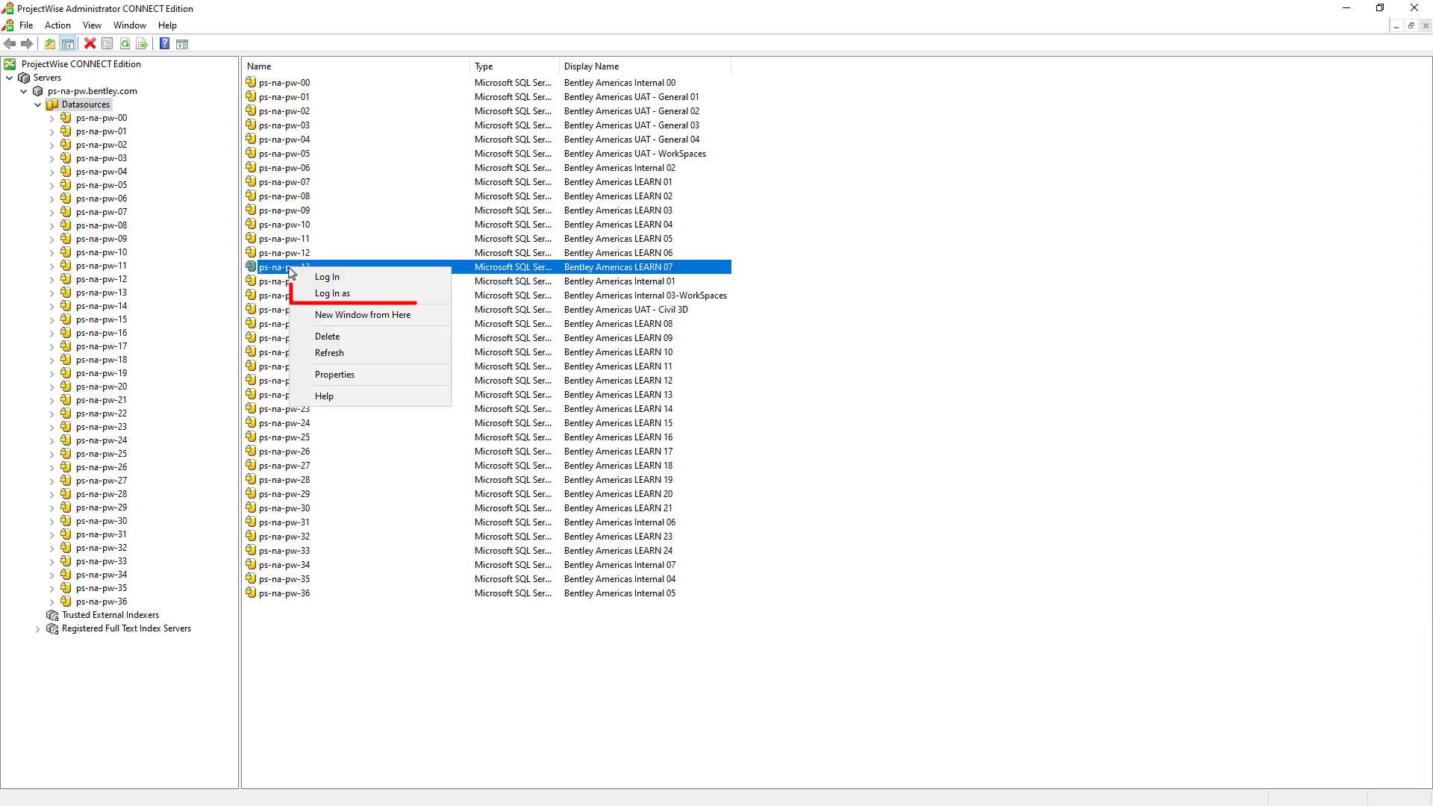
left_click(335, 297)
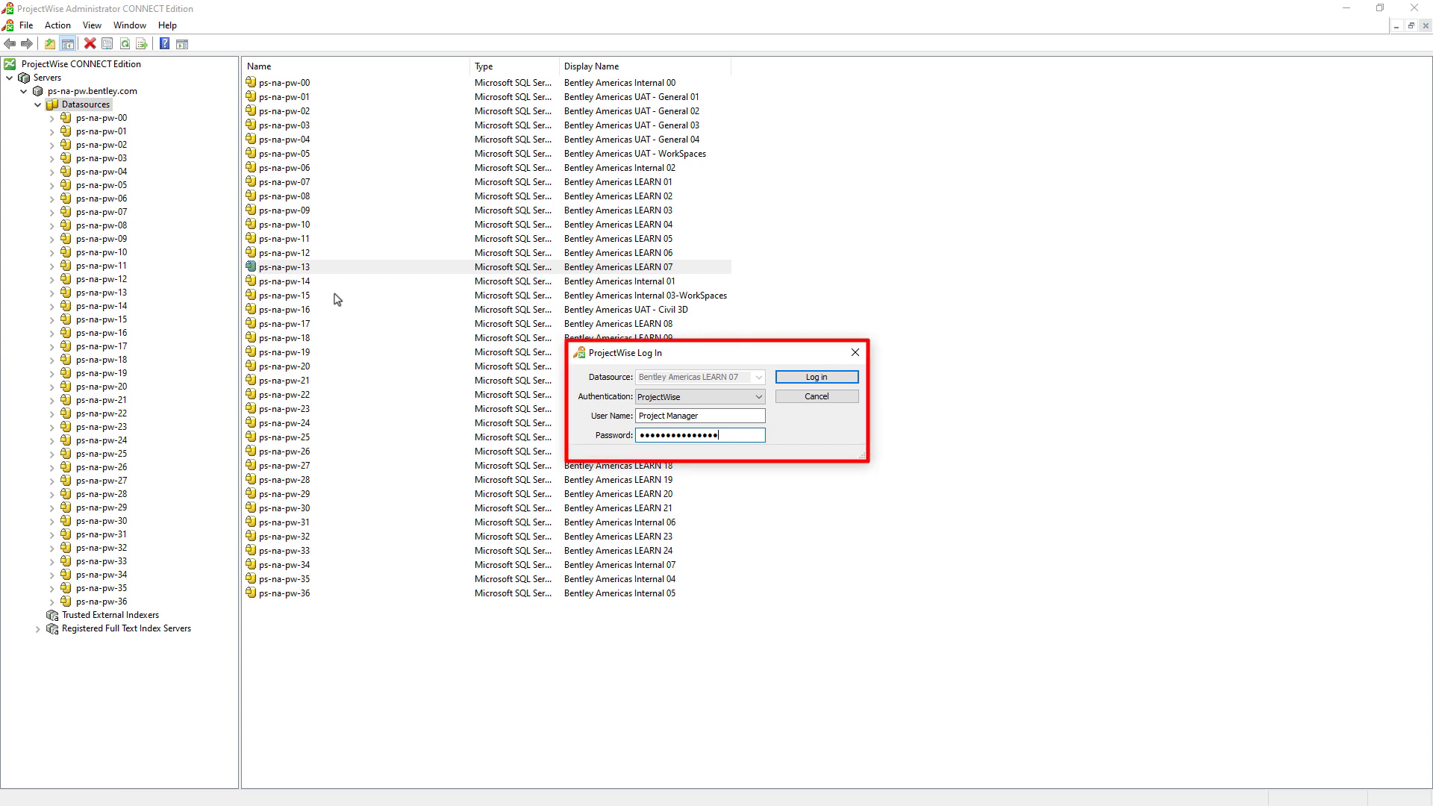
key("Return")
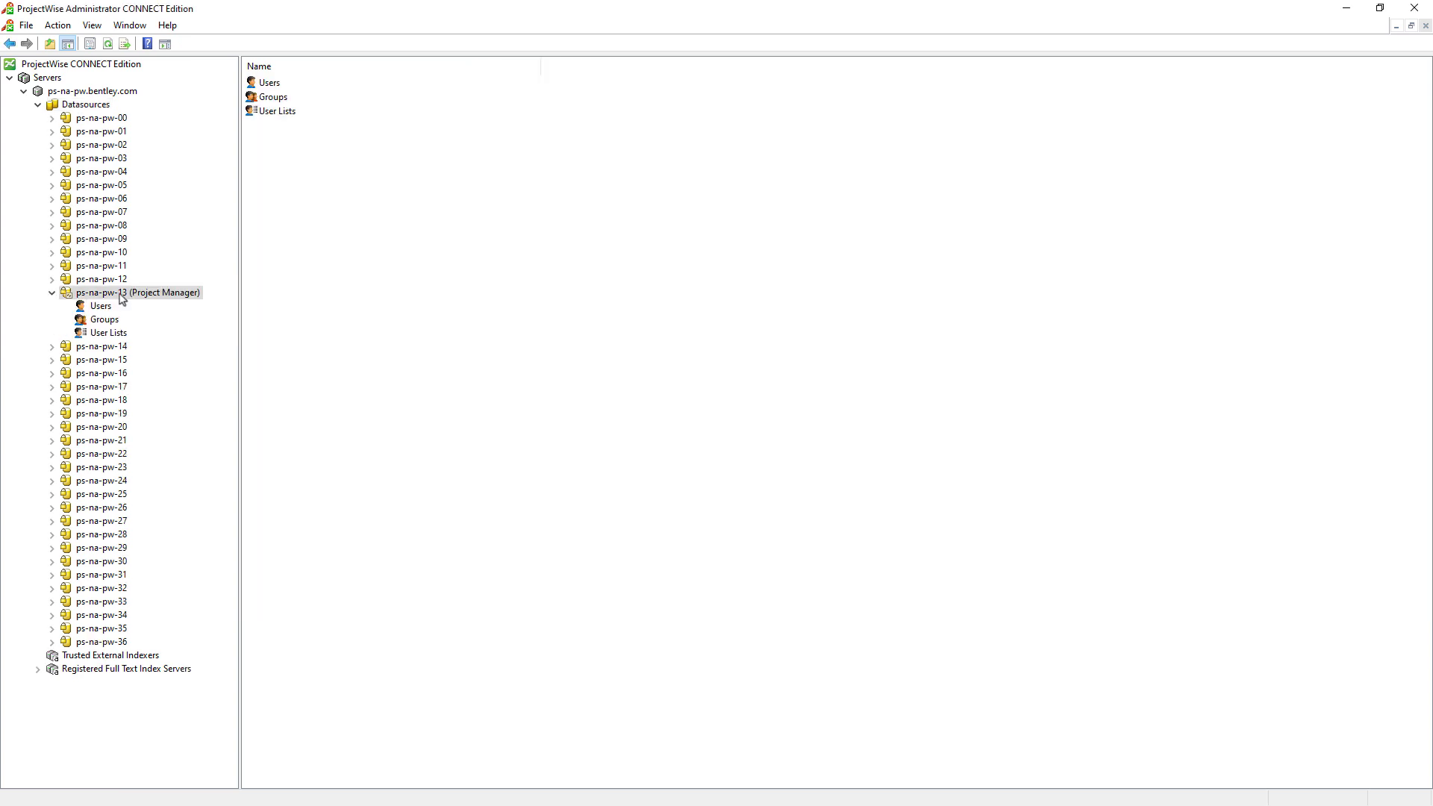
- Create a new user with the person's first name as user name and Can change Working Directory settings enabled
left_click(99, 307)
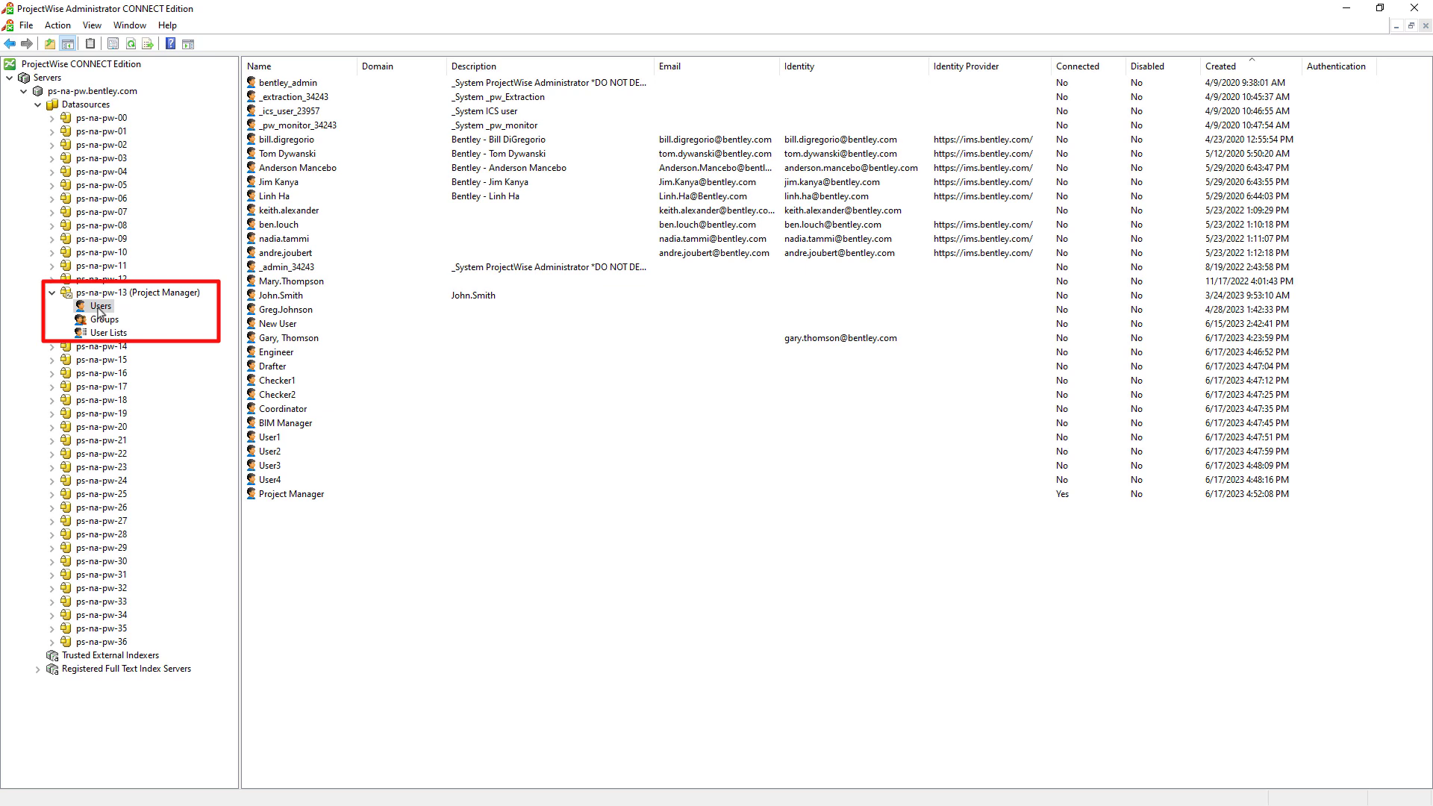
right_click(108, 307)
mouse_move(164, 377)
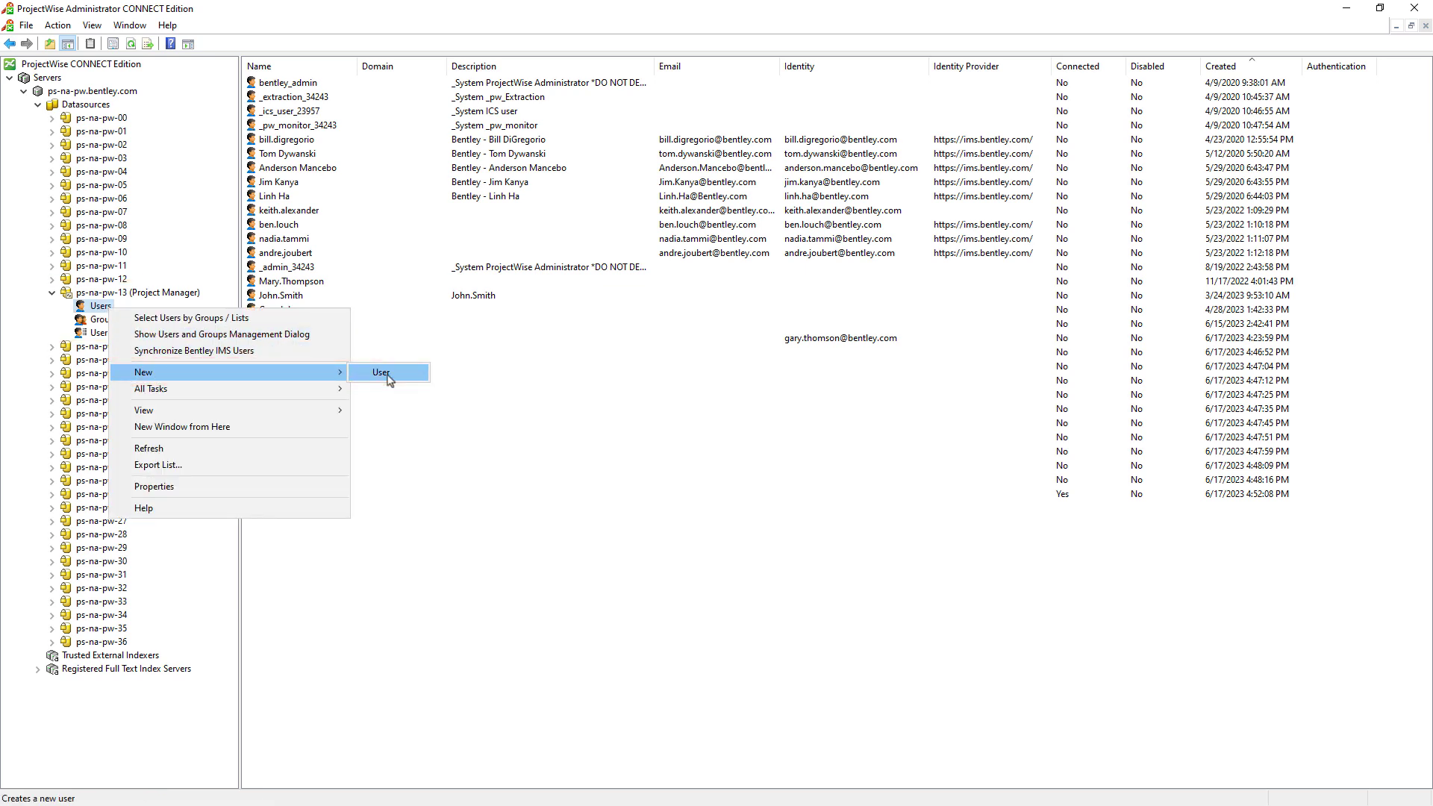
left_click(385, 373)
type("Bobby")
left_click(715, 275)
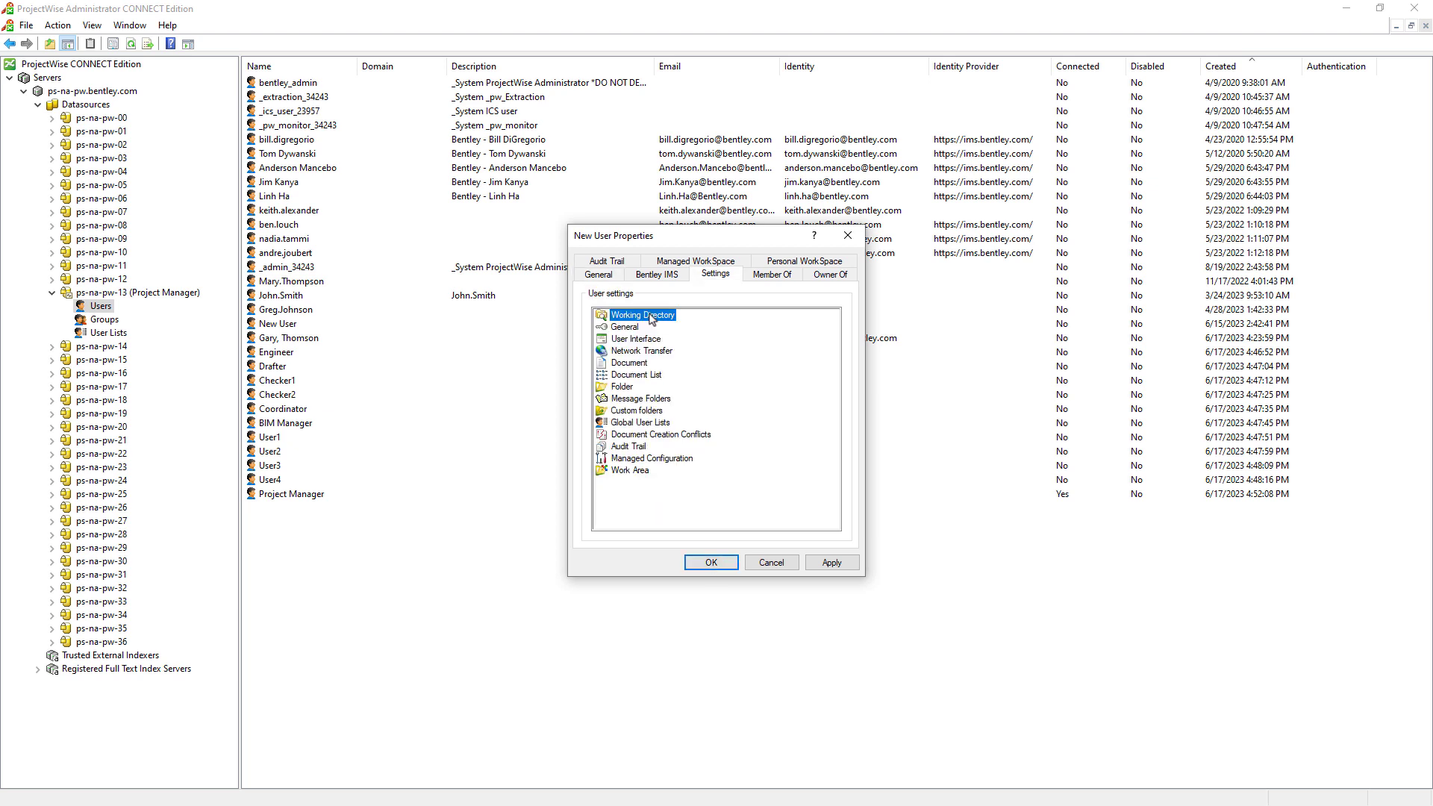
double_click(649, 316)
left_click(651, 328)
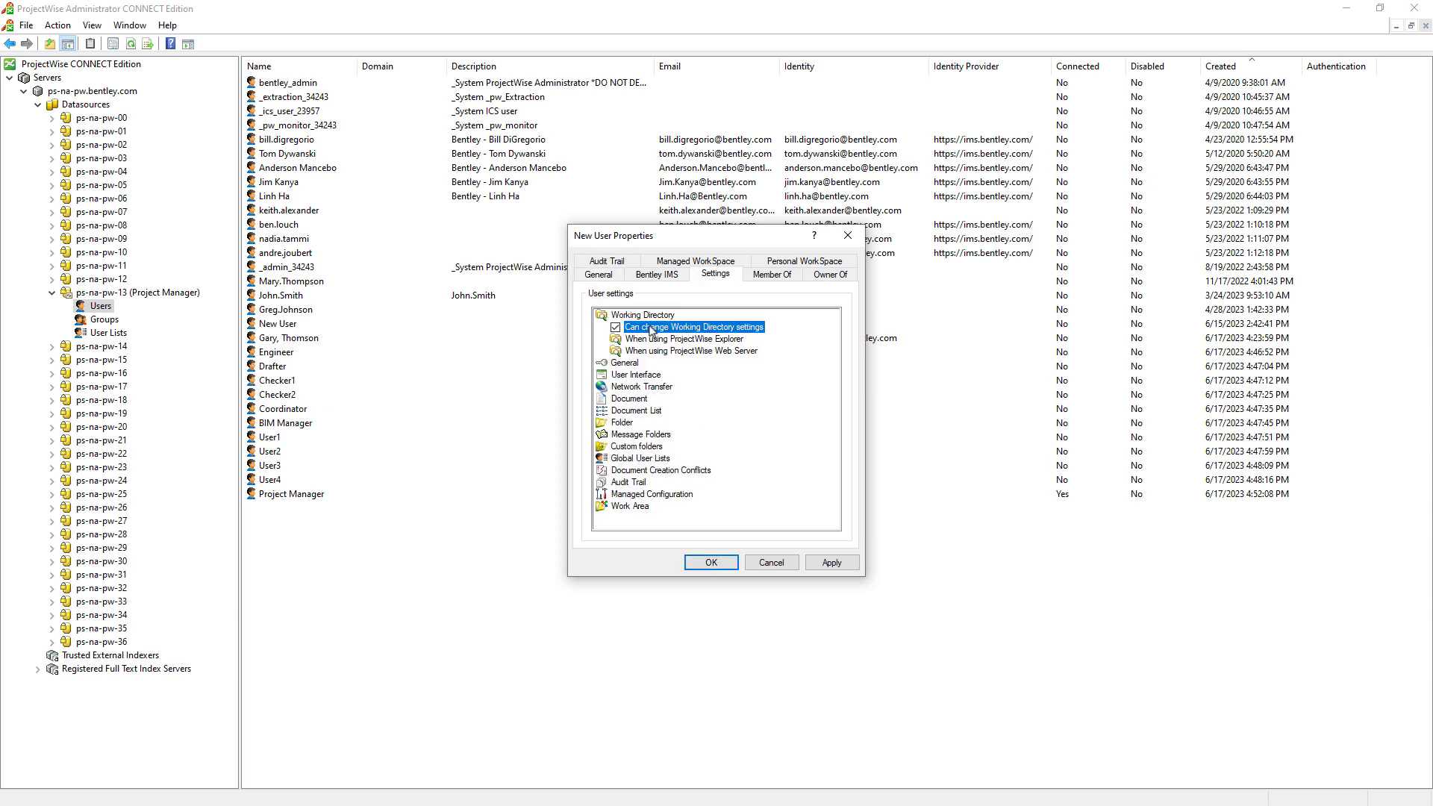
left_click(832, 562)
- Try to add the Project Manager user to the Administrator group, and close its properties without saving
left_click(345, 498)
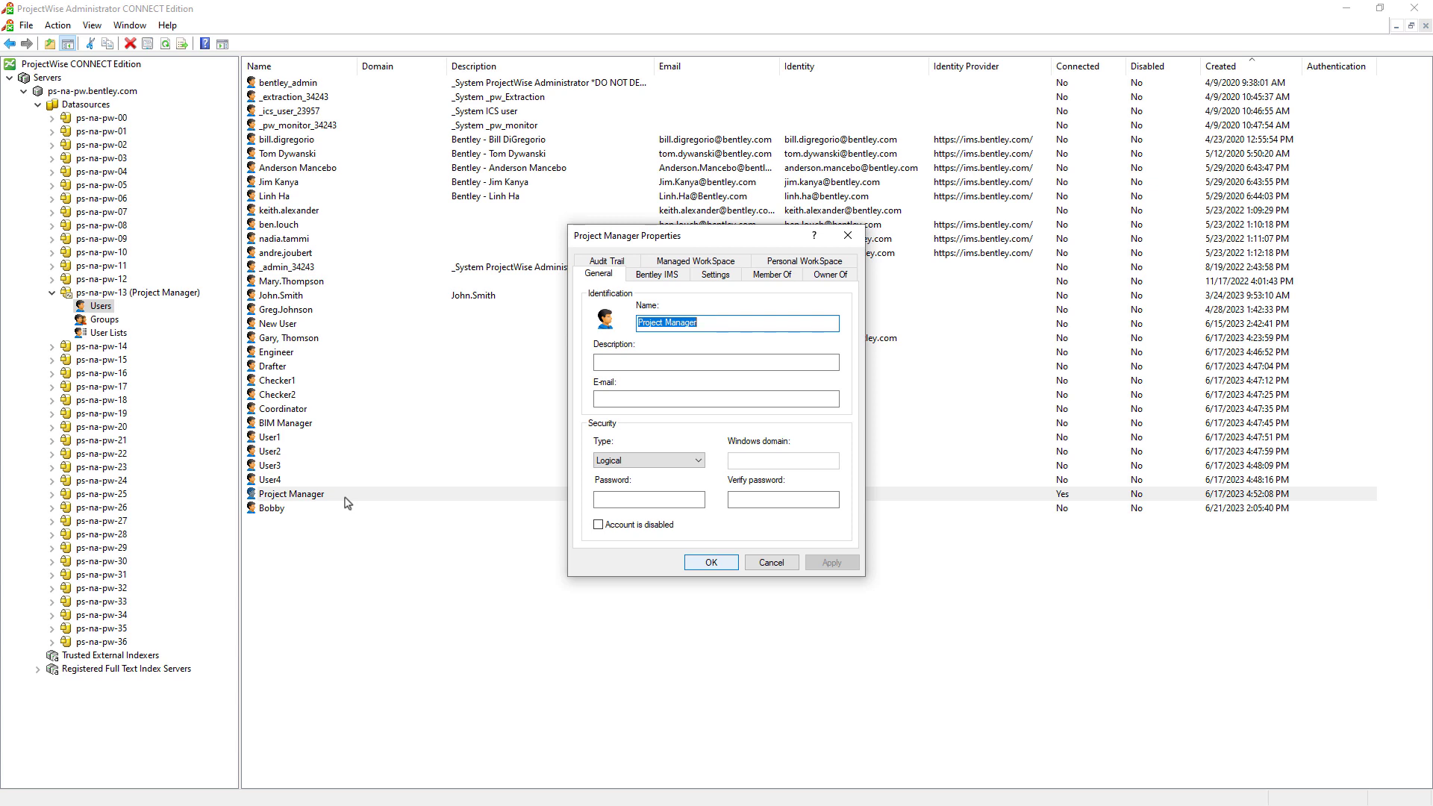
left_click(769, 282)
left_click(618, 526)
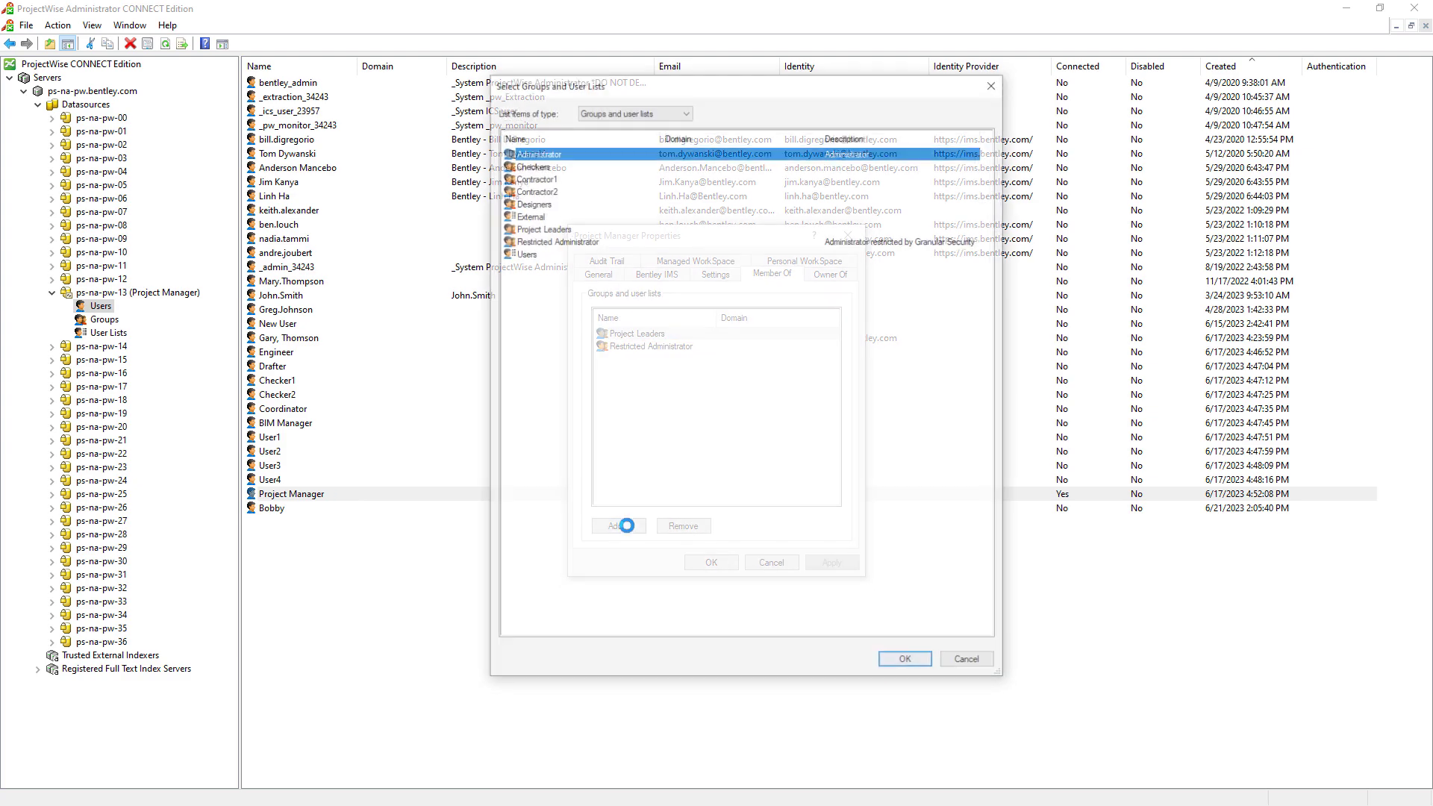
left_click(907, 663)
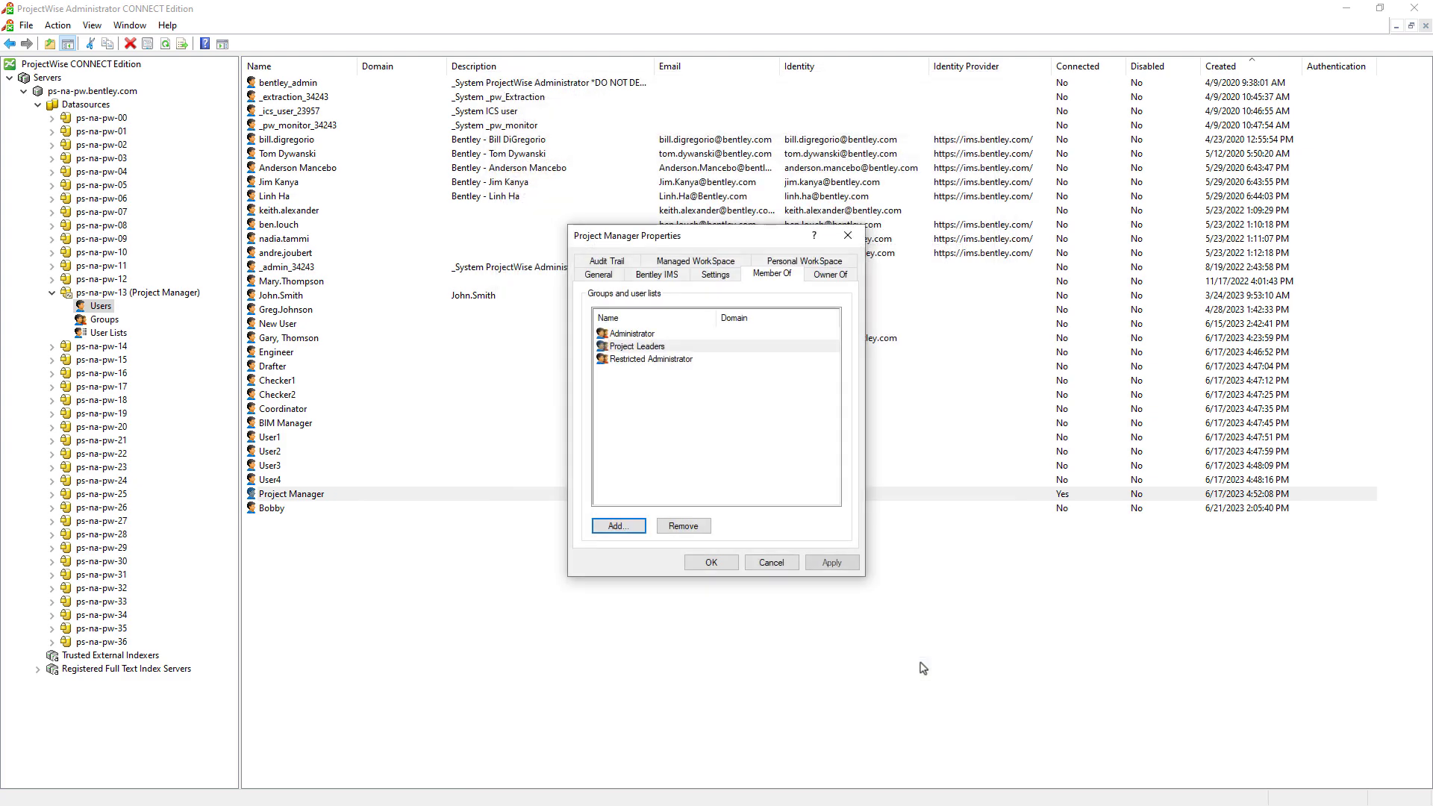
left_click(842, 566)
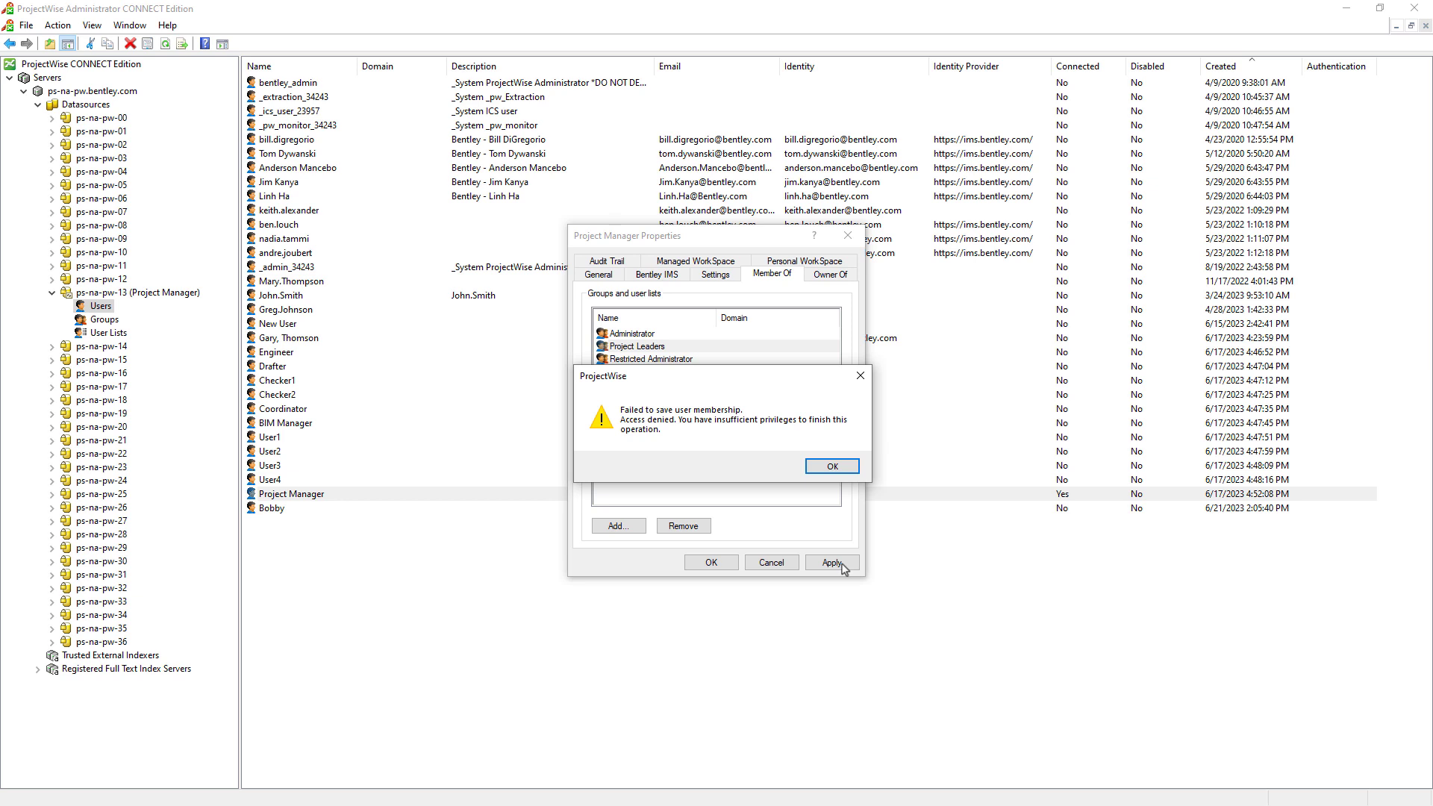
left_click(832, 466)
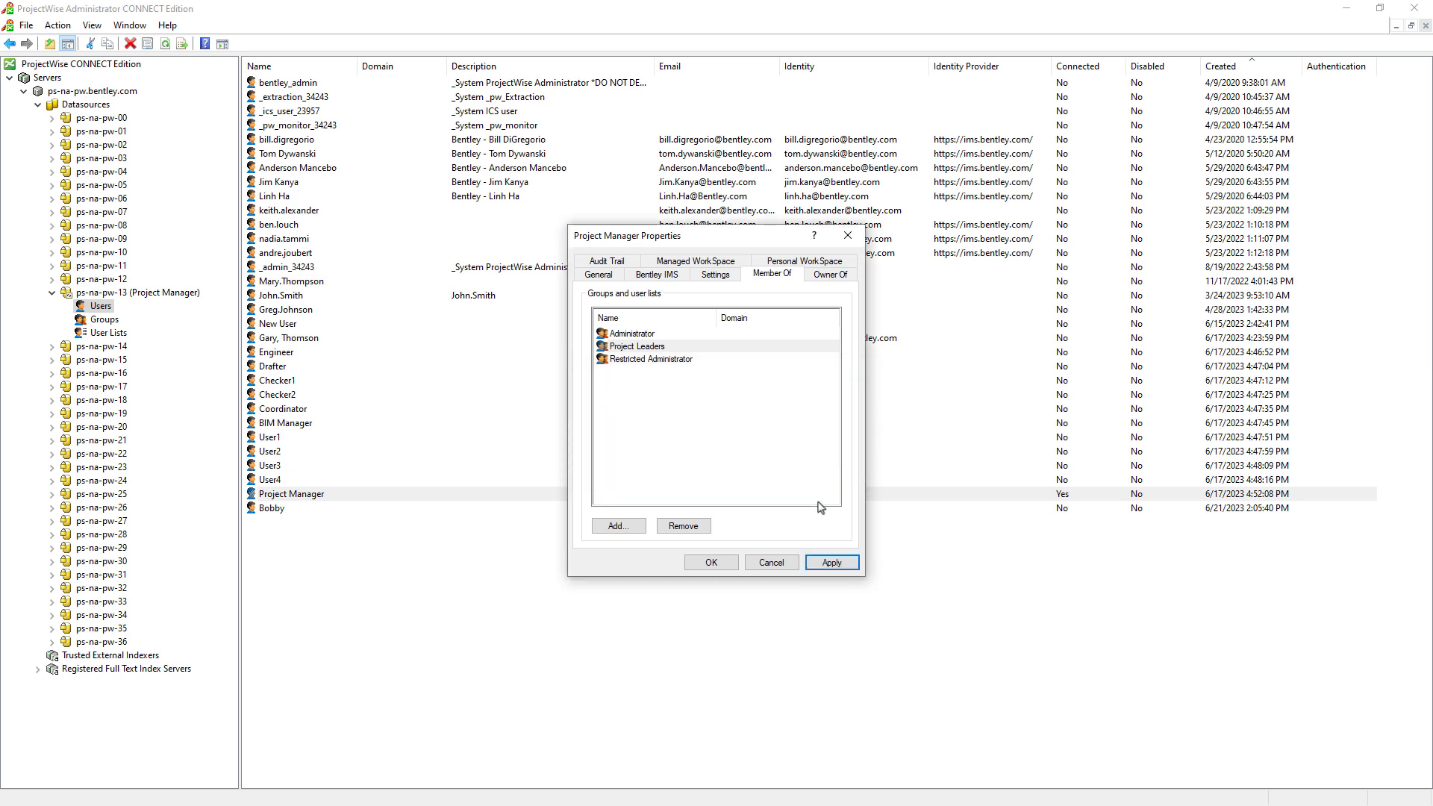
left_click(783, 566)
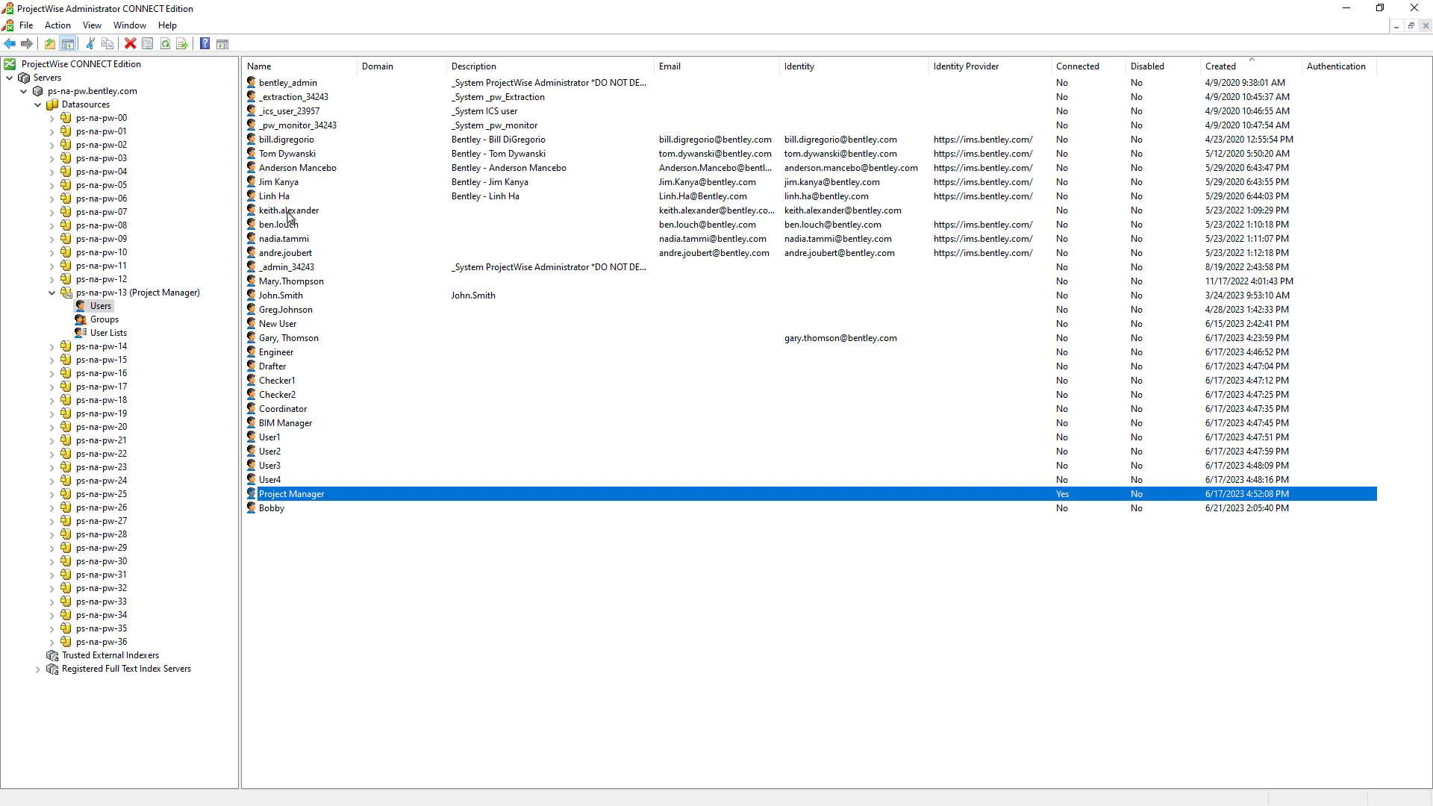
- Try to delete the user account created on 5/23/2022 at 1:09:29 PM
right_click(289, 211)
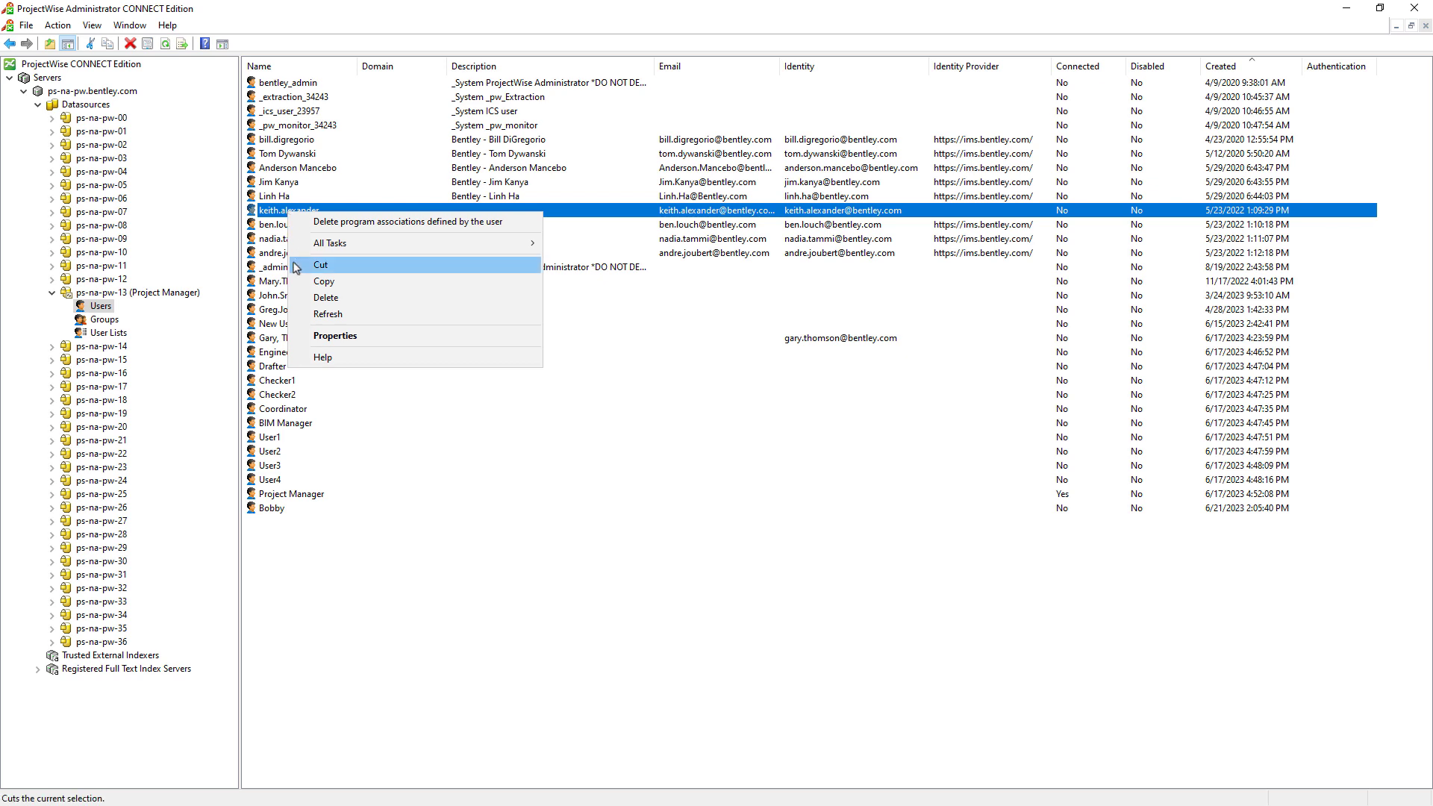
left_click(325, 298)
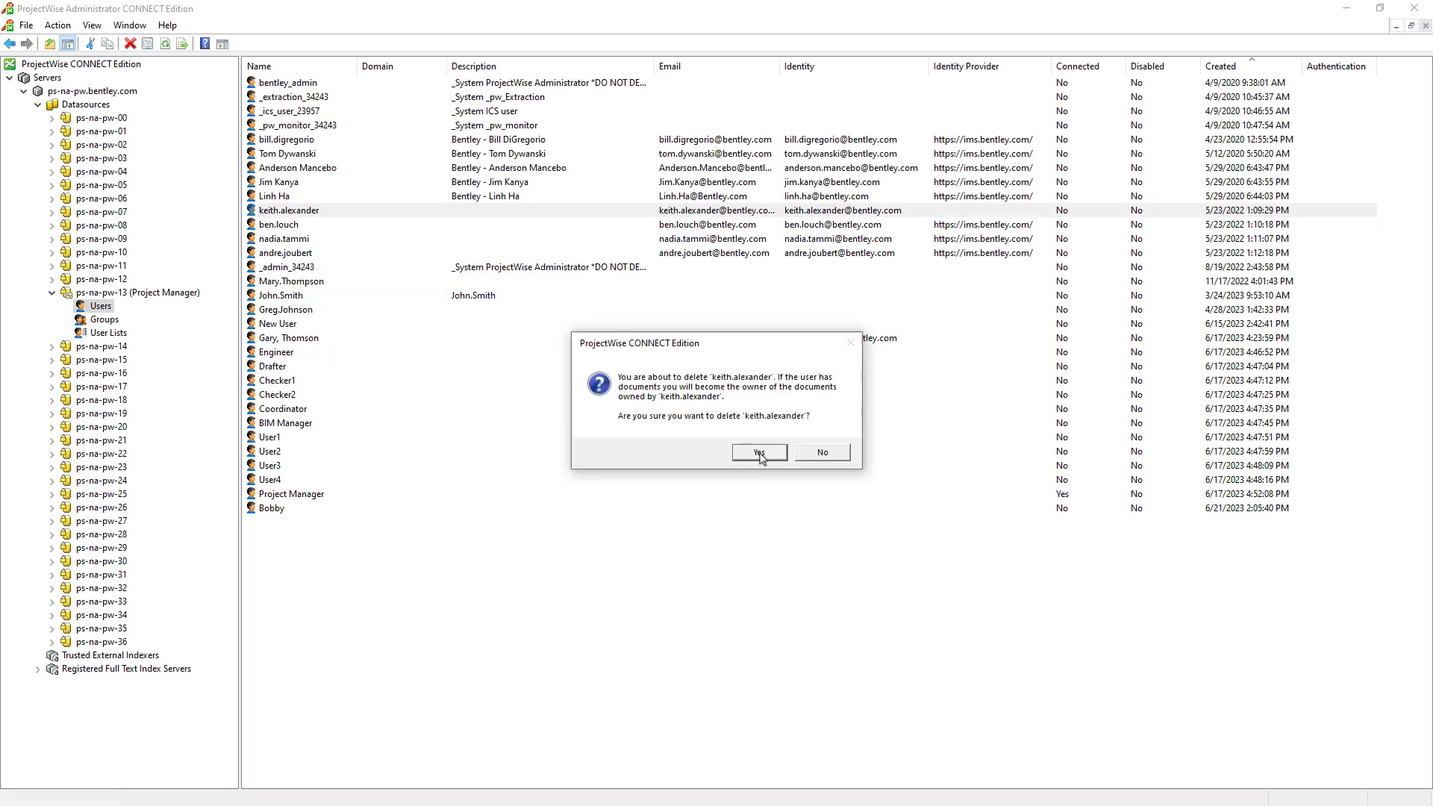
left_click(759, 452)
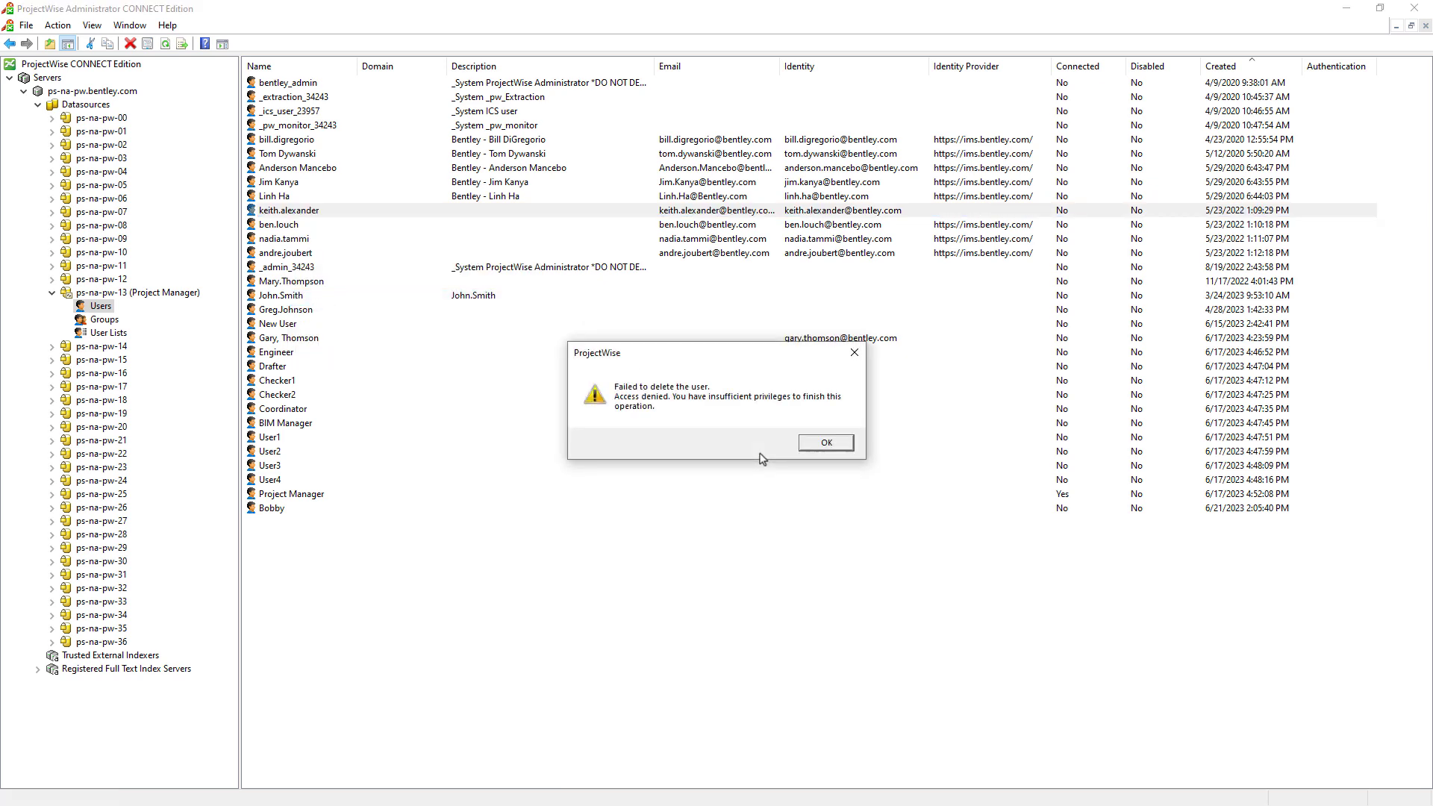
left_click(825, 443)
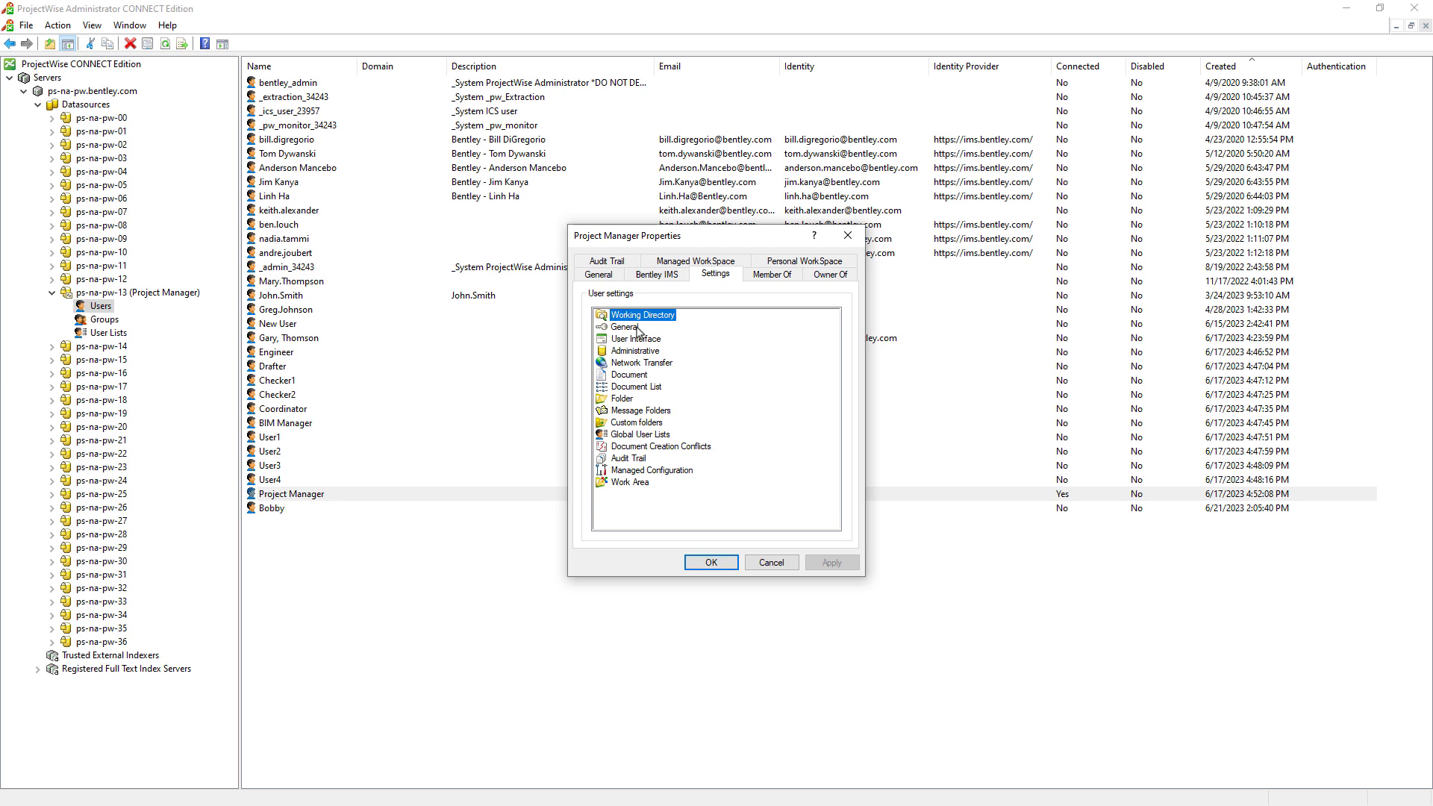
- Try to turn off and apply Use access control in the Project Manager user's General settings
double_click(635, 328)
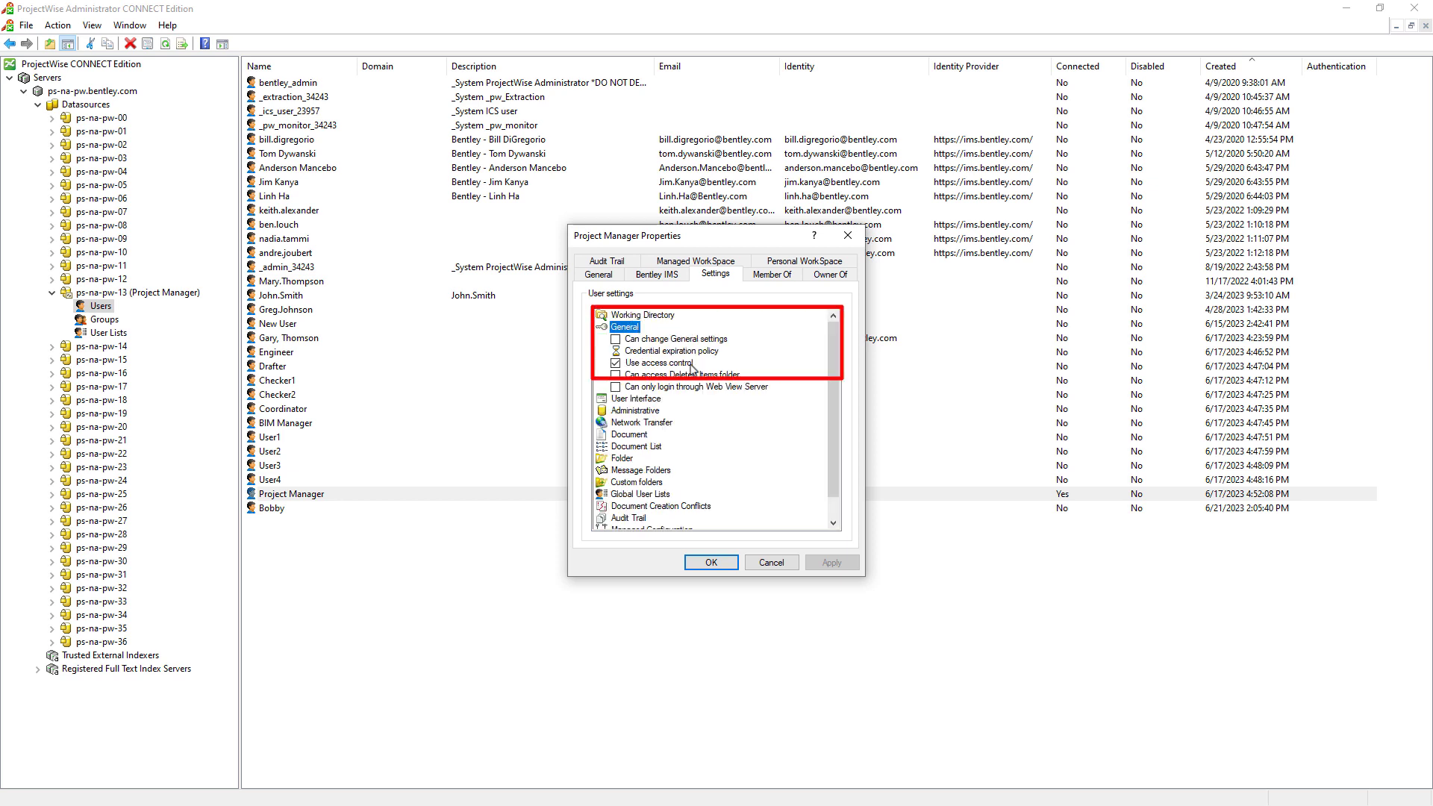
left_click(691, 365)
left_click(851, 565)
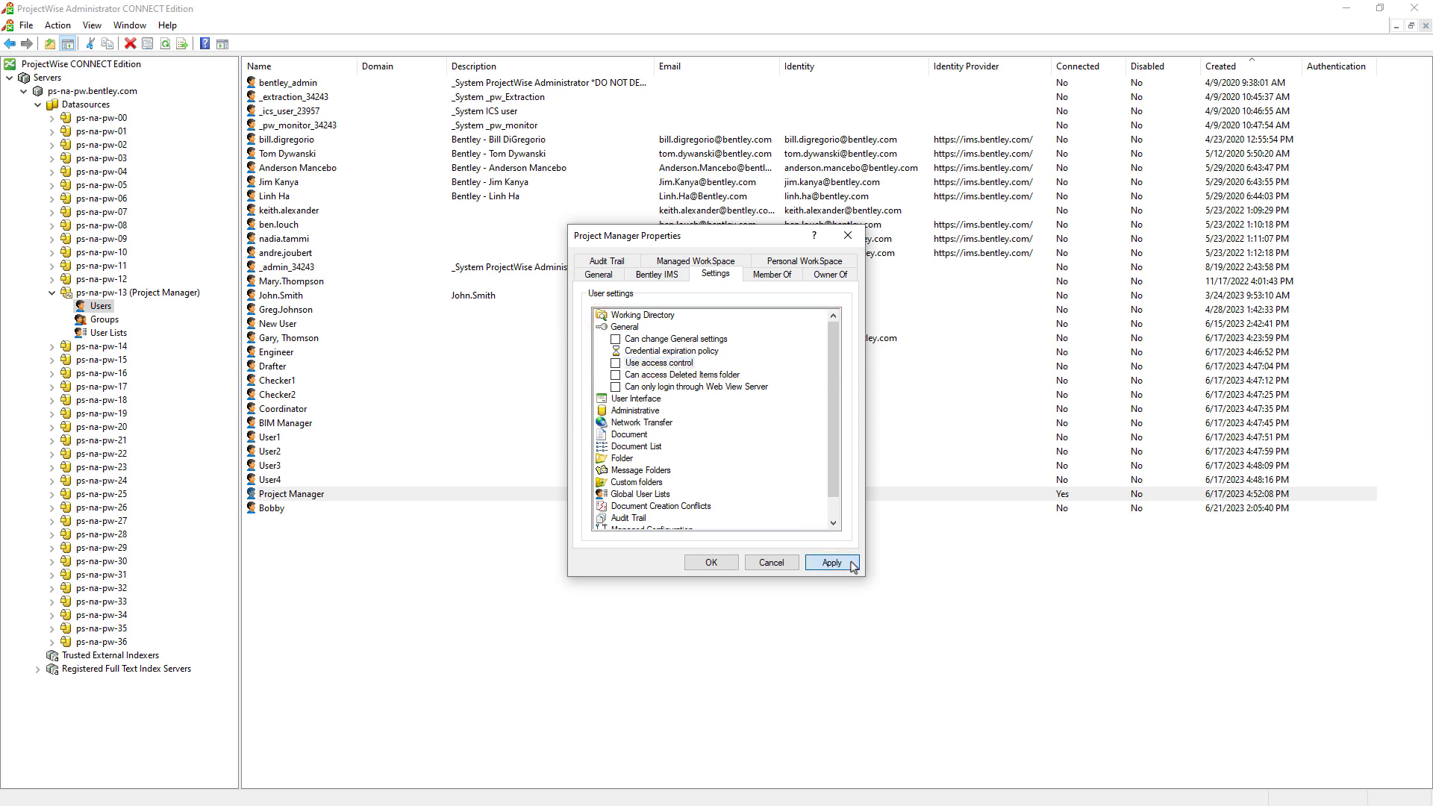
left_click(839, 470)
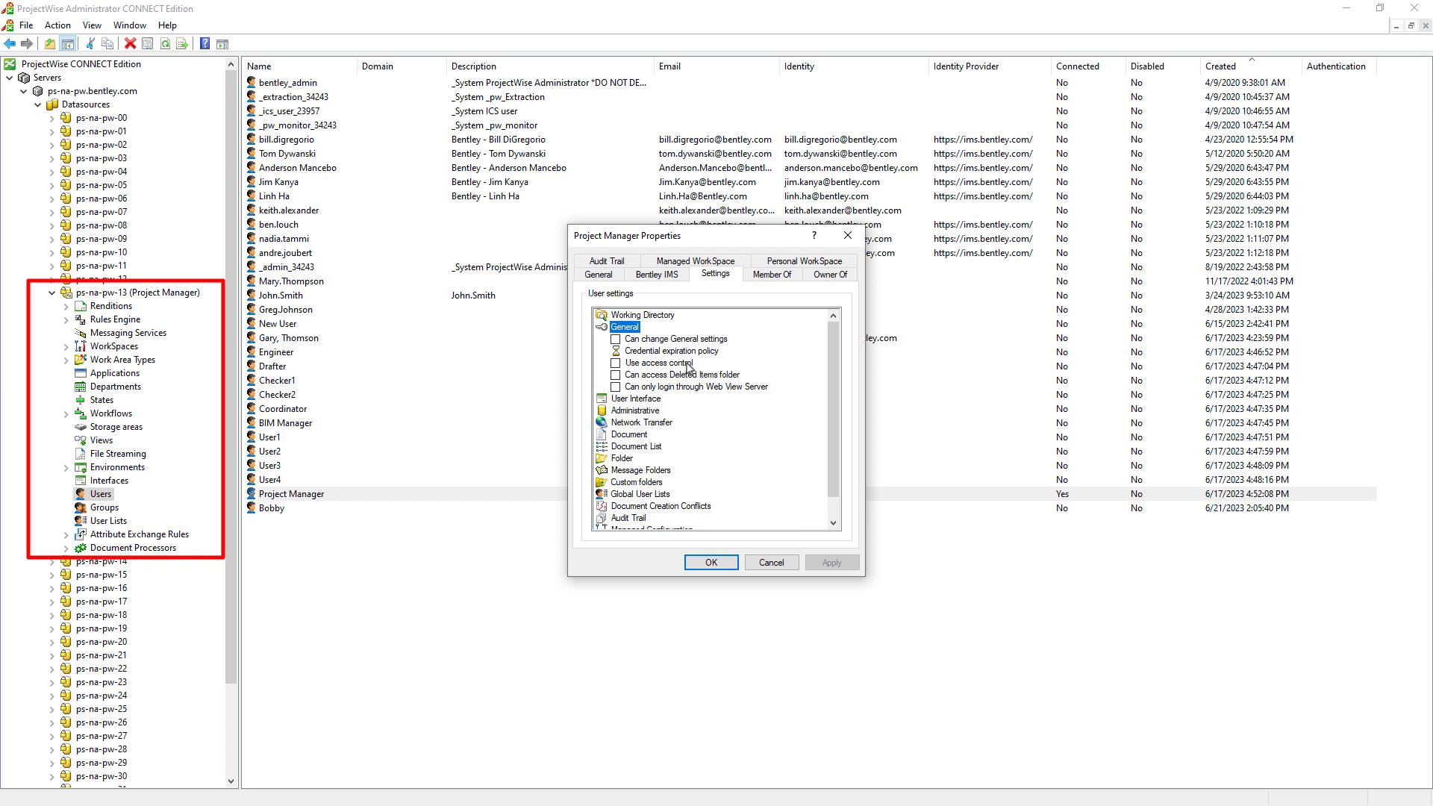
- Clear the Use access control setting for the Project Manager user
left_click(688, 366)
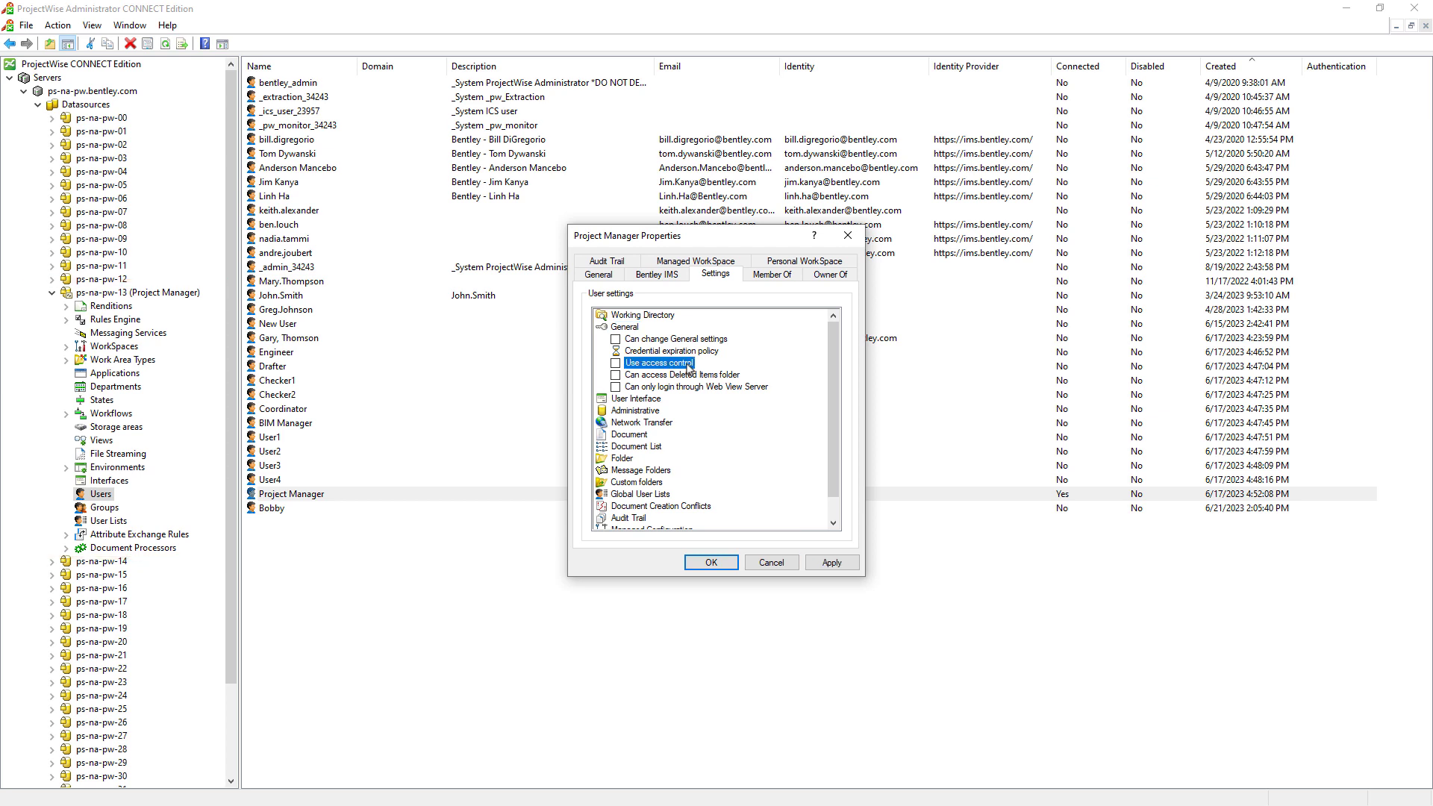